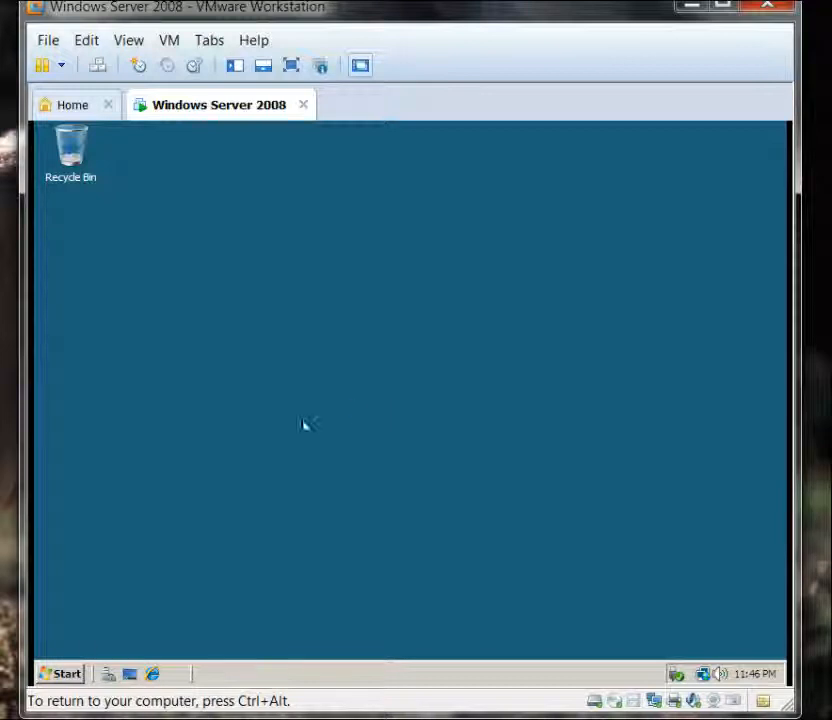
- Set Windows Update to check for drivers automatically in the hardware section of the server's system properties
left_click(108, 676)
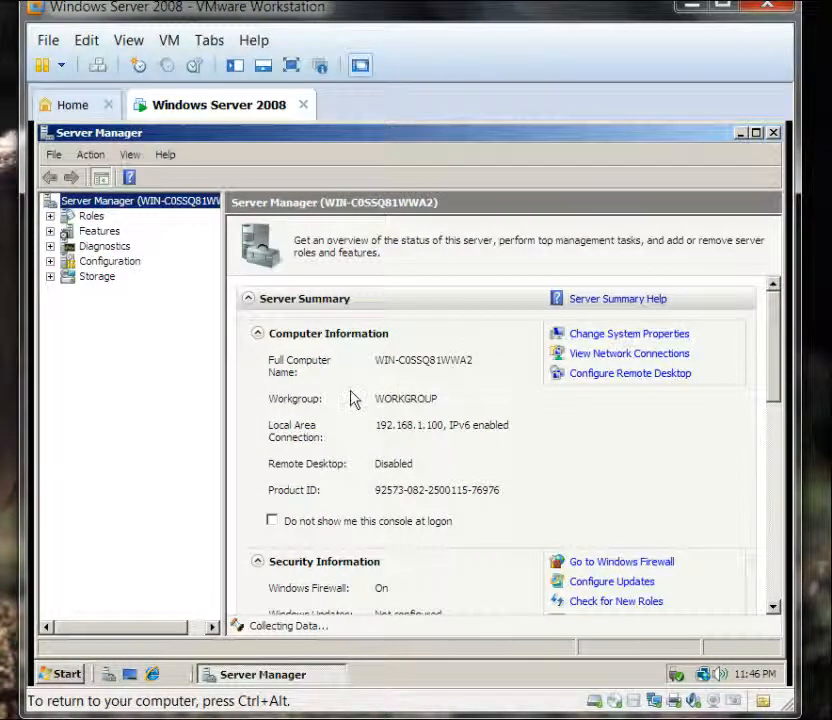
left_click(598, 342)
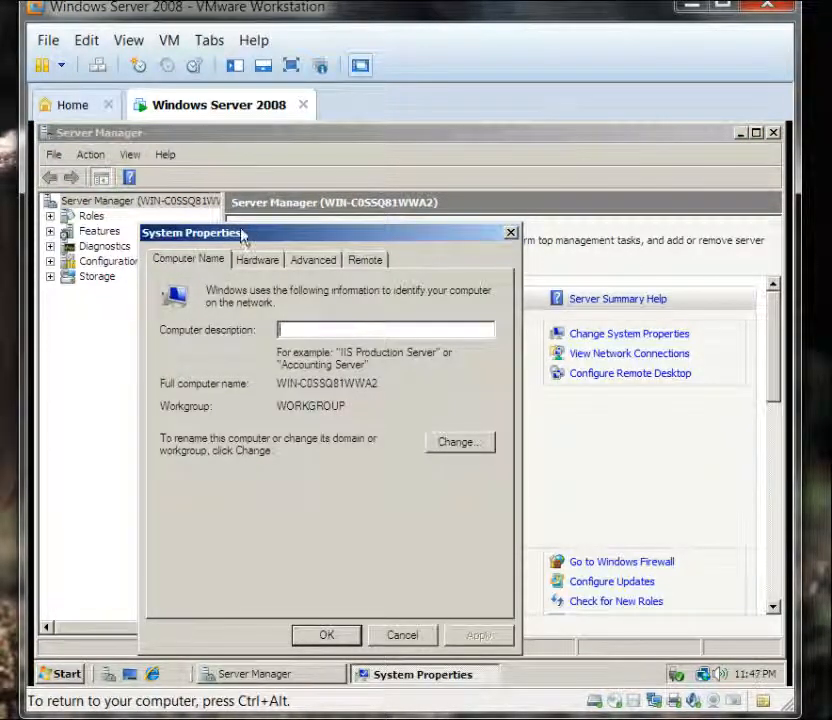
left_click(258, 259)
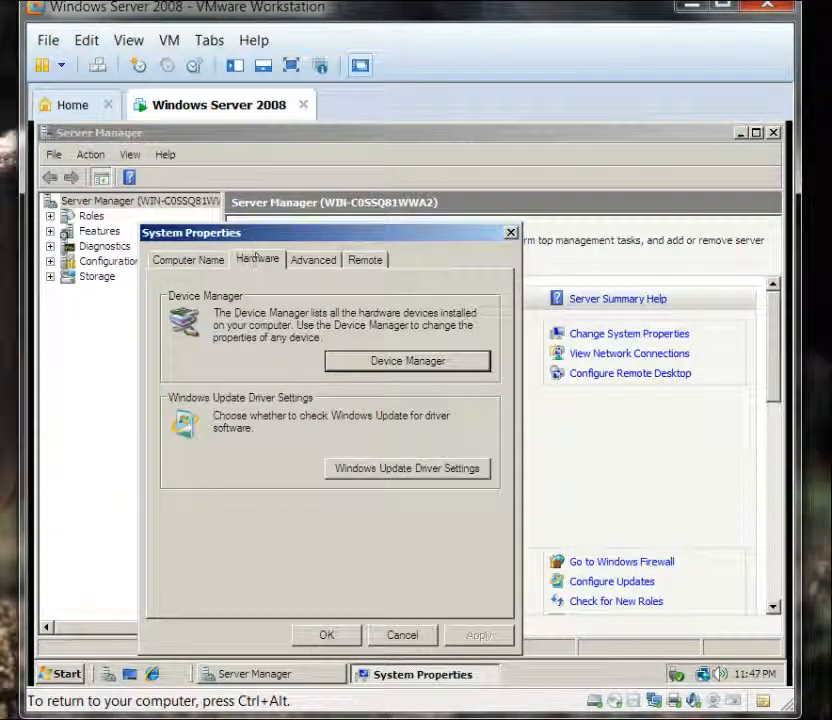
left_click(411, 471)
left_click(178, 396)
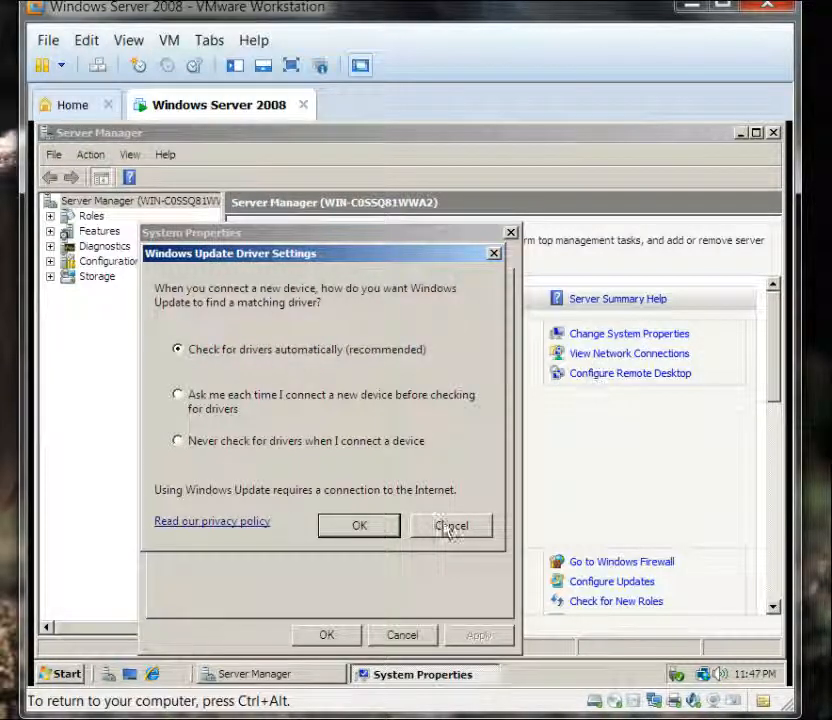
left_click(375, 527)
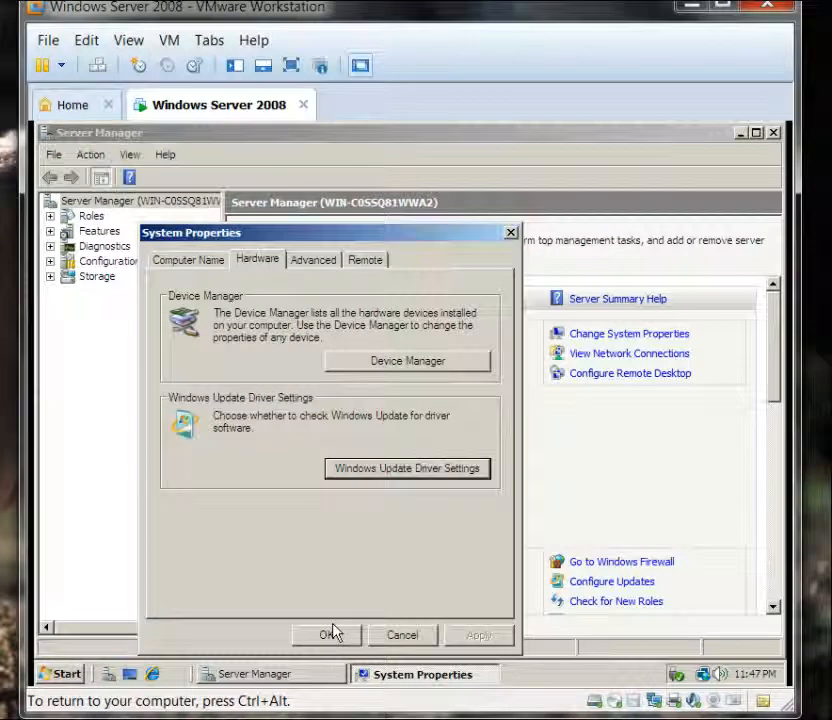
left_click(328, 637)
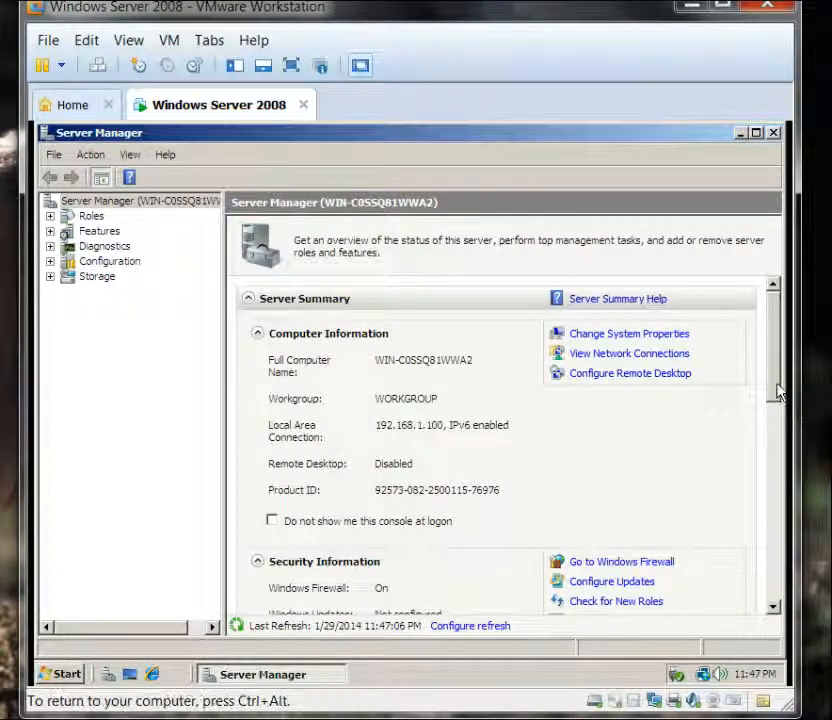
- Turn off Internet Explorer Enhanced Security Configuration for administrators in Server Manager's security information
left_click_drag(776, 393, 757, 467)
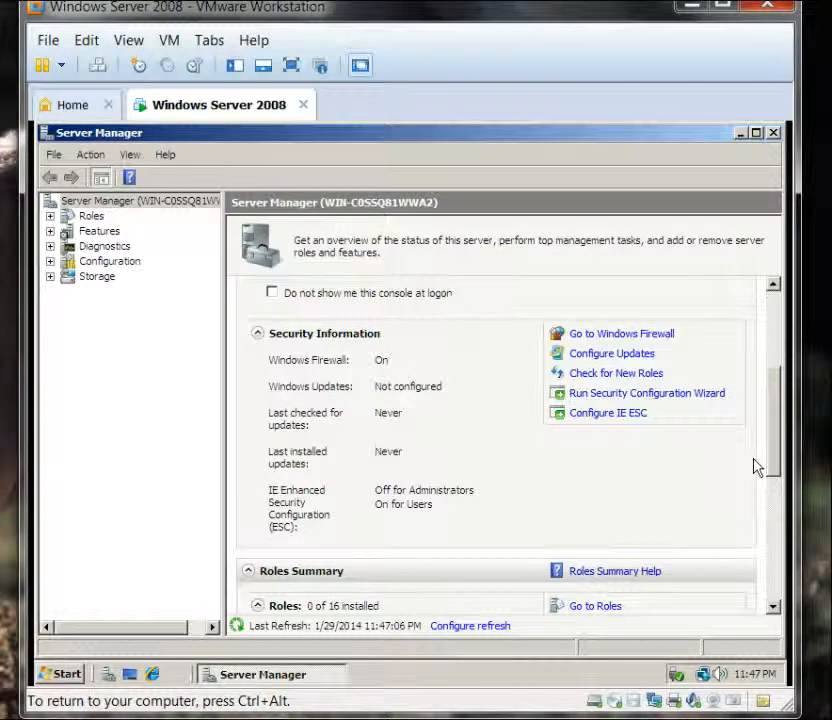
left_click(613, 413)
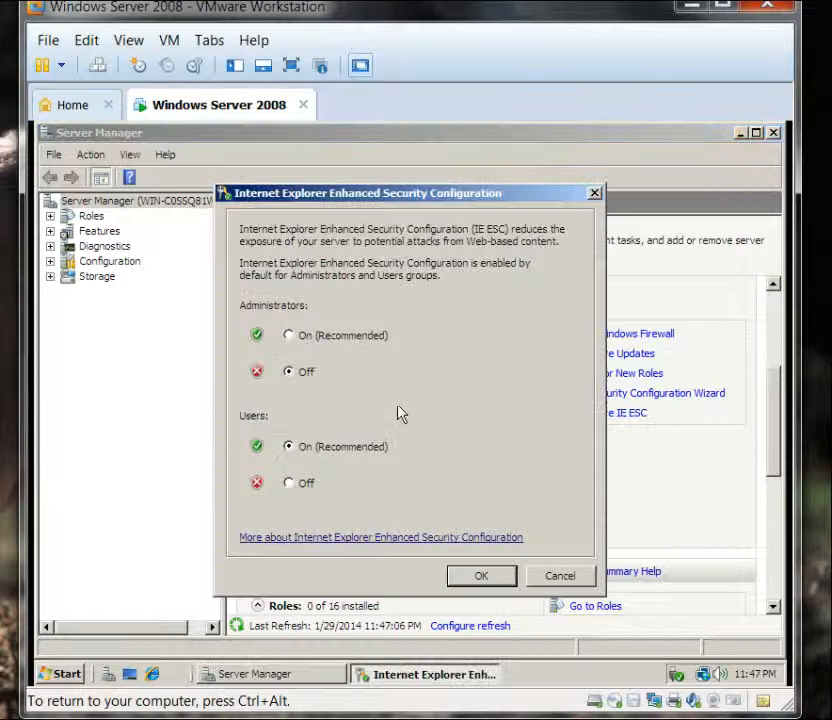
left_click(290, 337)
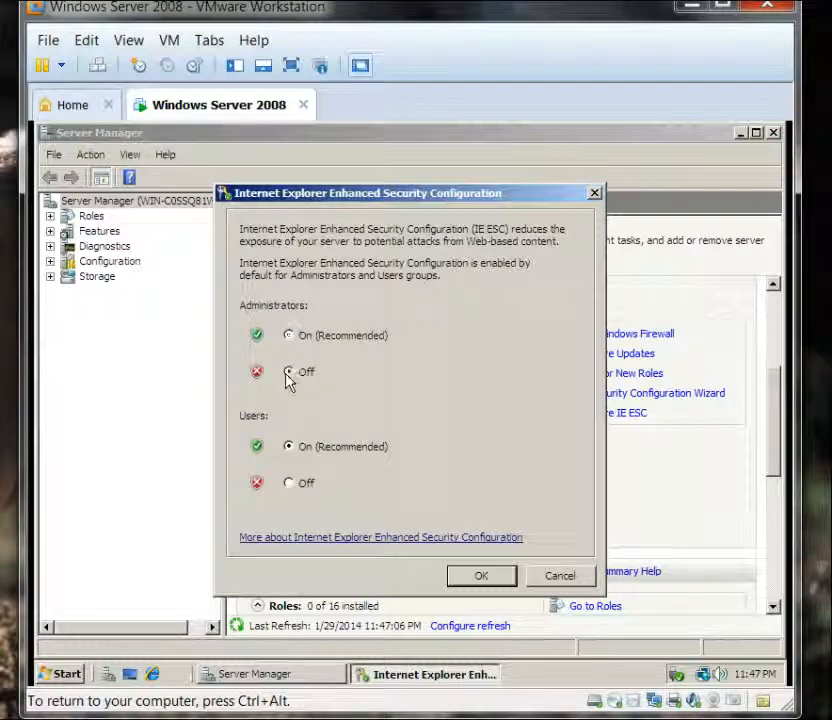
left_click(289, 372)
left_click(476, 577)
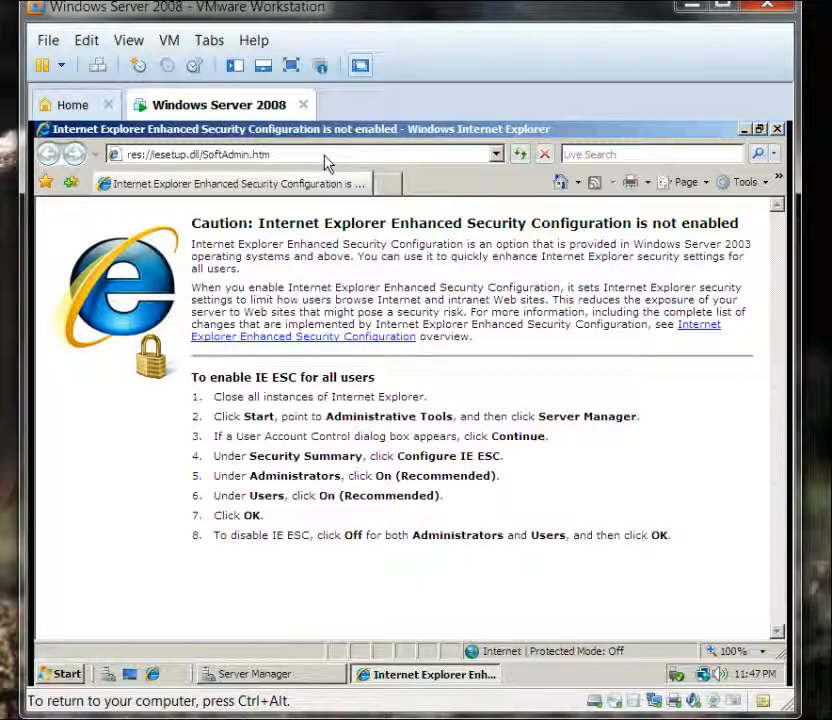
- Load google.com in Internet Explorer to check web access, and close the browser
left_click(323, 154)
type("google.com")
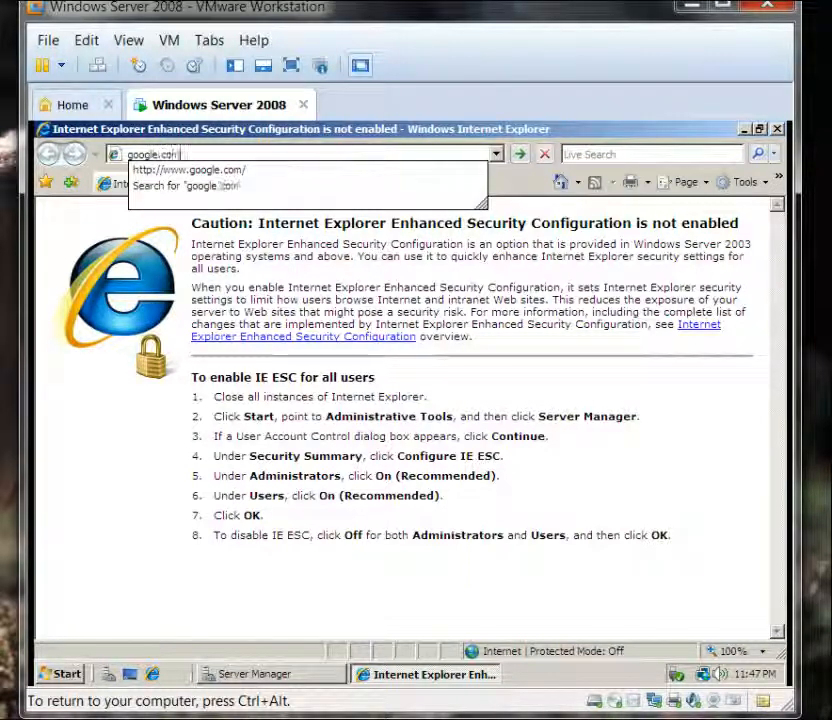
key("Return")
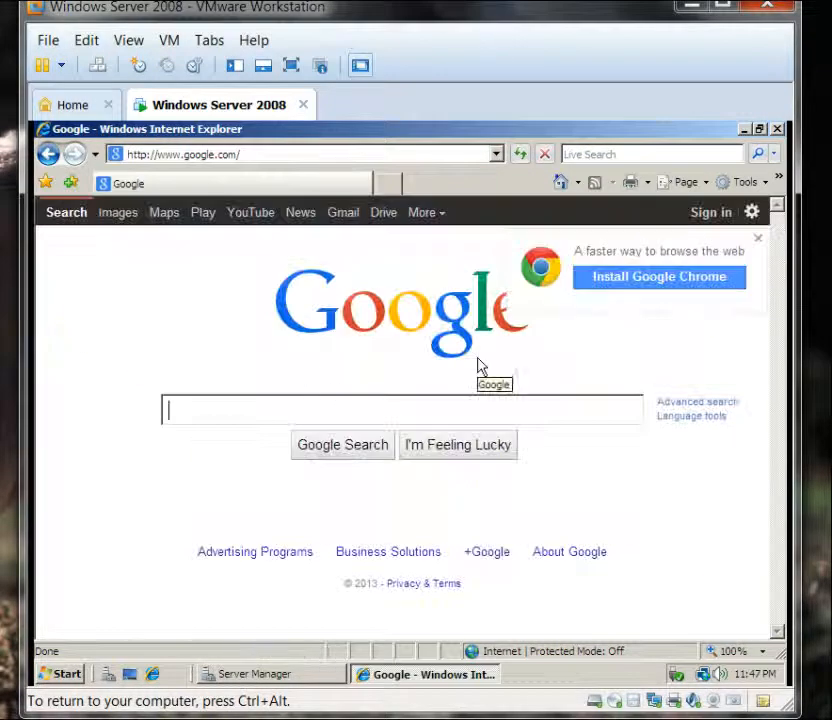
left_click(777, 129)
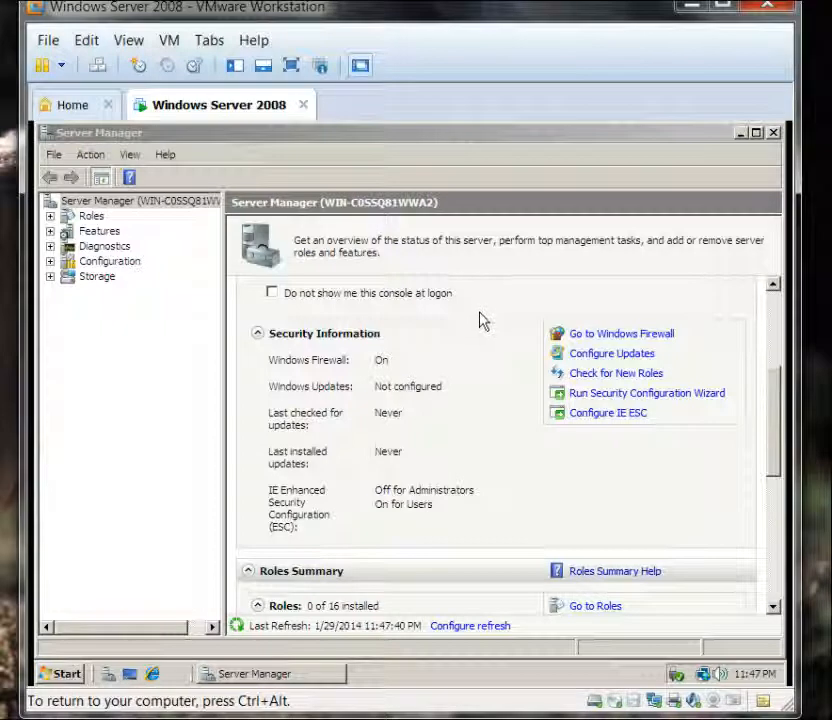
- Check the Local Area Connection's TCP/IPv4 address, gateway and DNS settings, and close the network connections
left_click_drag(777, 424, 773, 331)
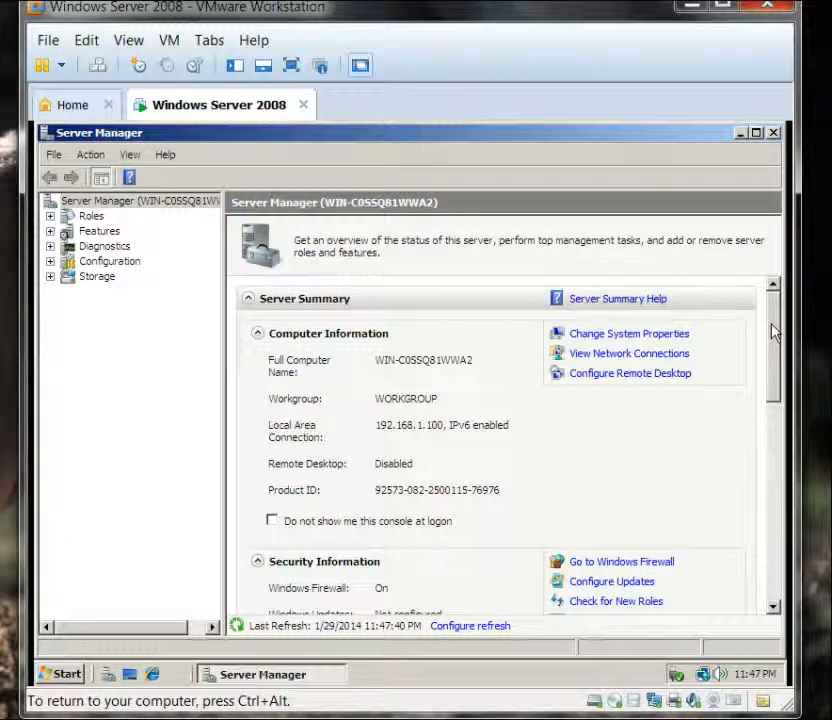
left_click(613, 355)
left_click(128, 272)
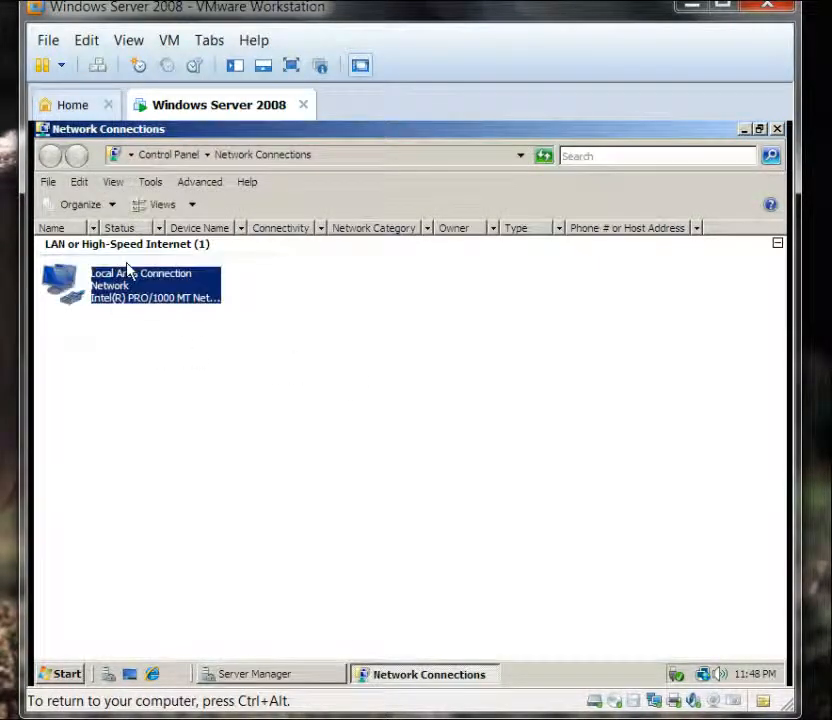
right_click(127, 266)
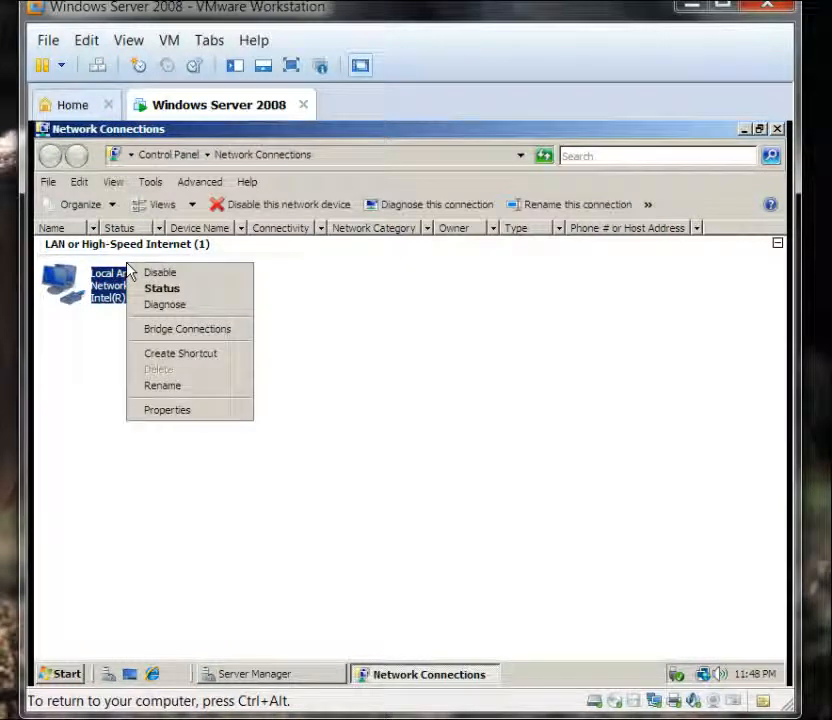
left_click(150, 411)
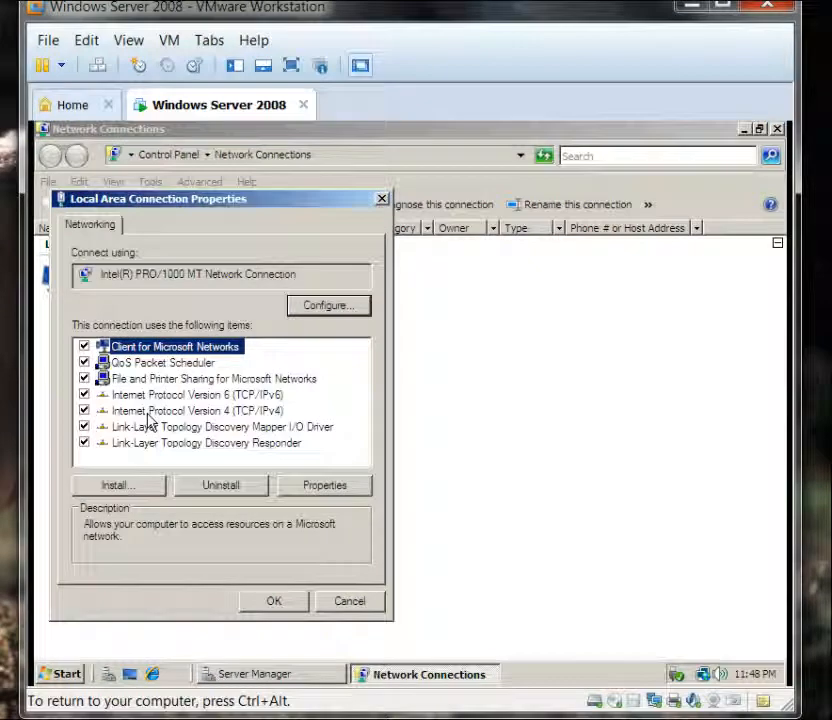
left_click(216, 411)
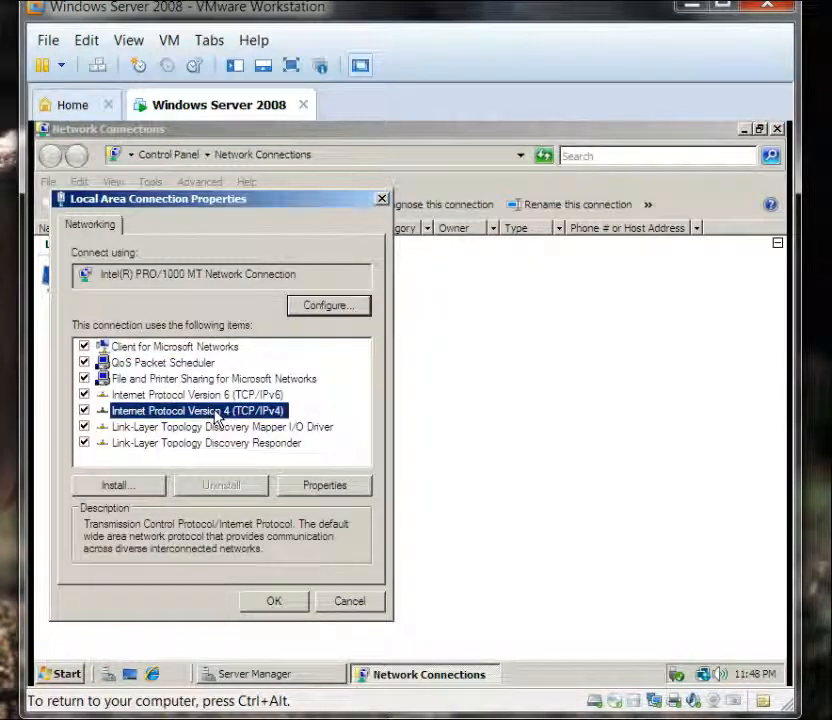
left_click(330, 492)
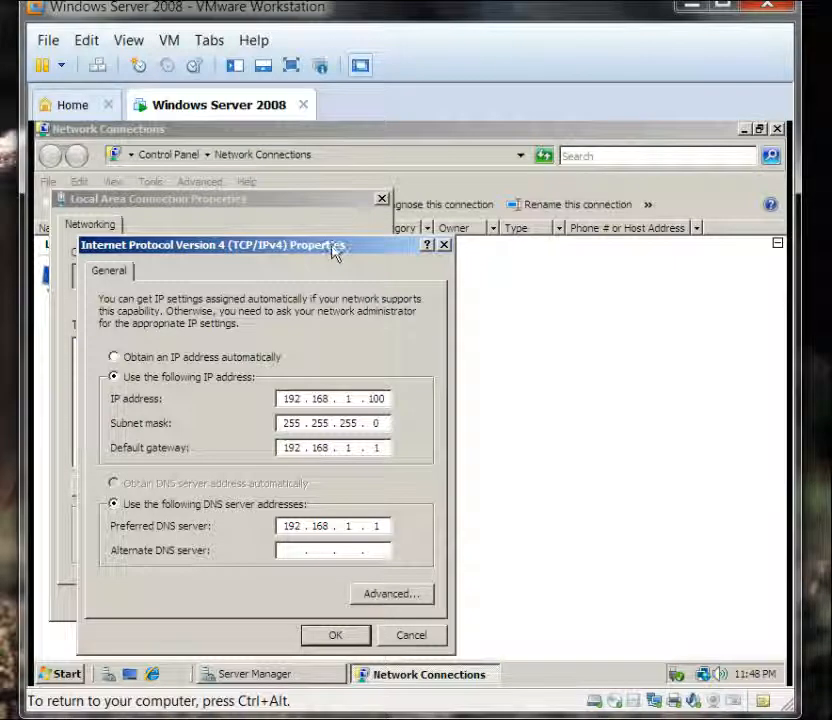
left_click_drag(333, 250, 334, 164)
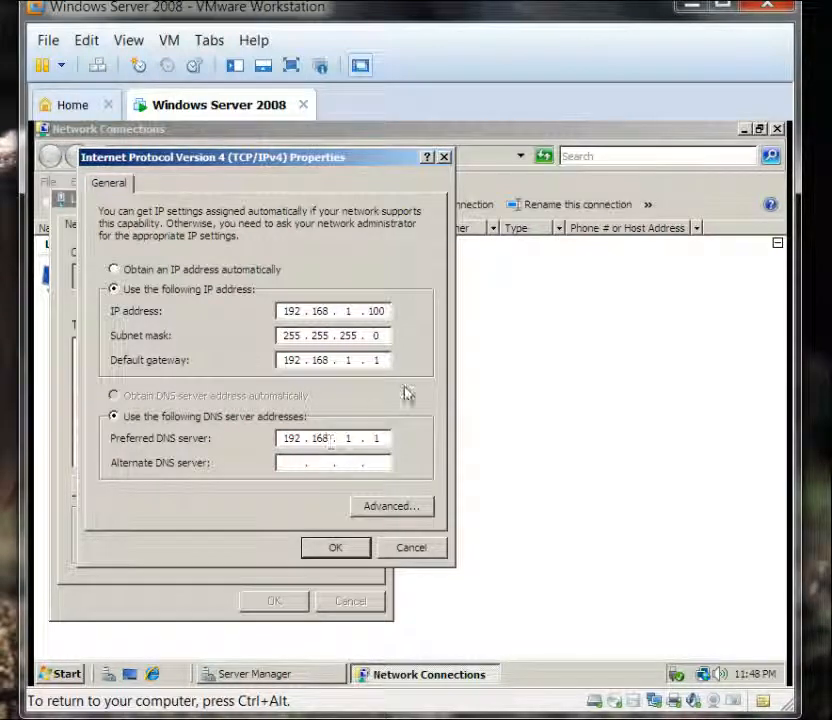
left_click(352, 547)
left_click(252, 602)
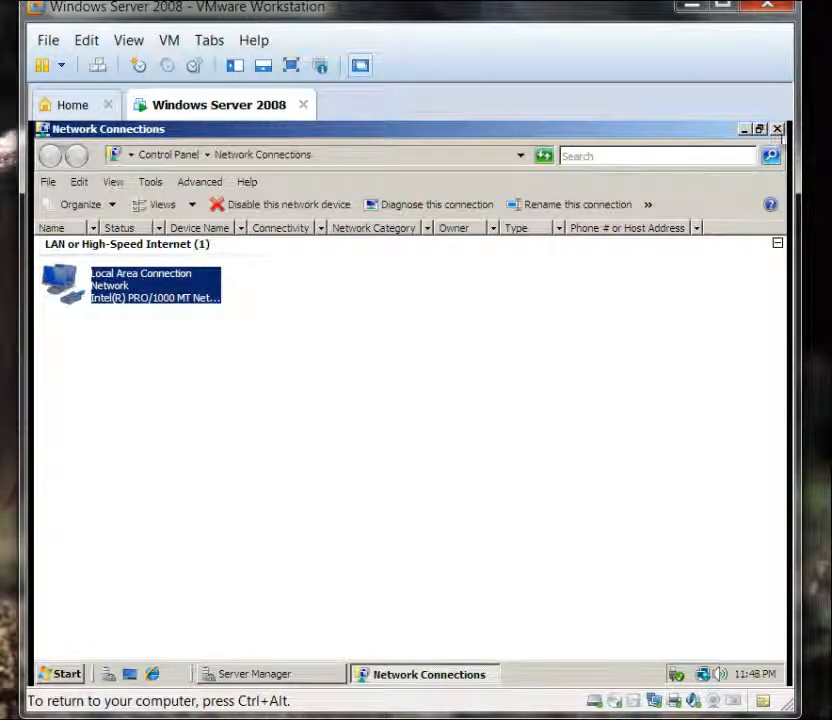
left_click(777, 129)
left_click(777, 130)
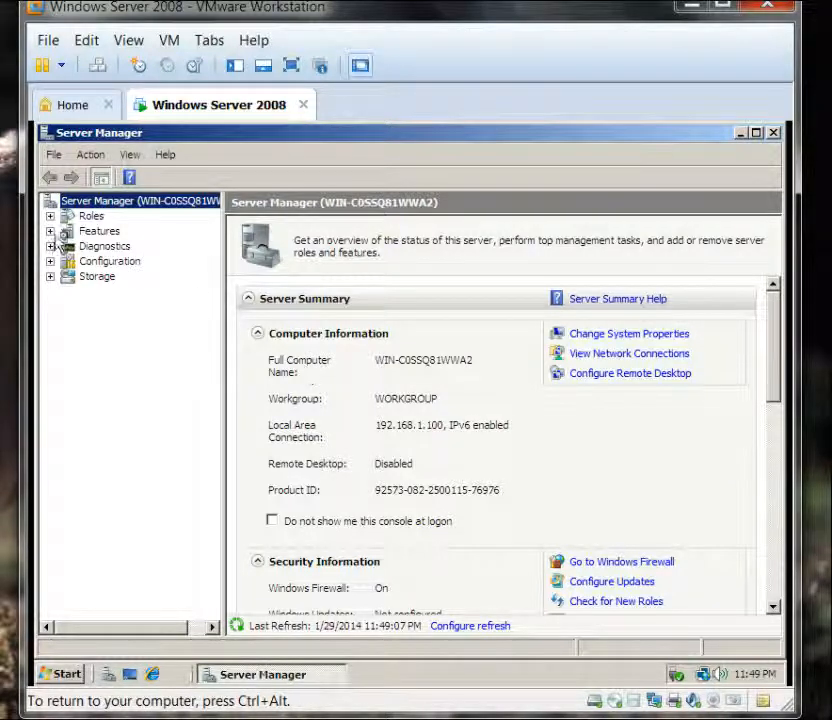
- Start adding server roles, select Active Directory Domain Services and try to include DNS Server with it
left_click(80, 218)
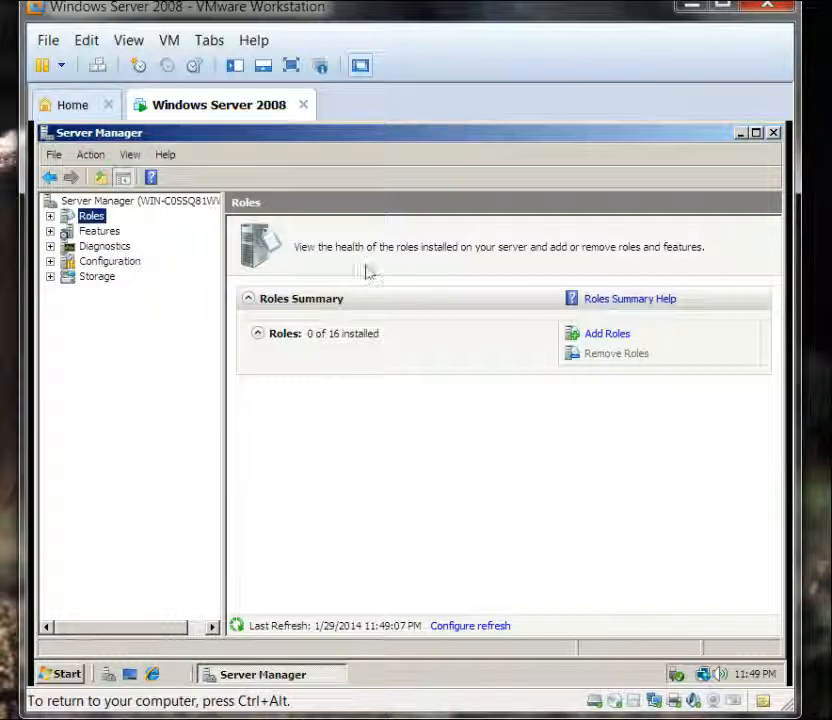
left_click(612, 336)
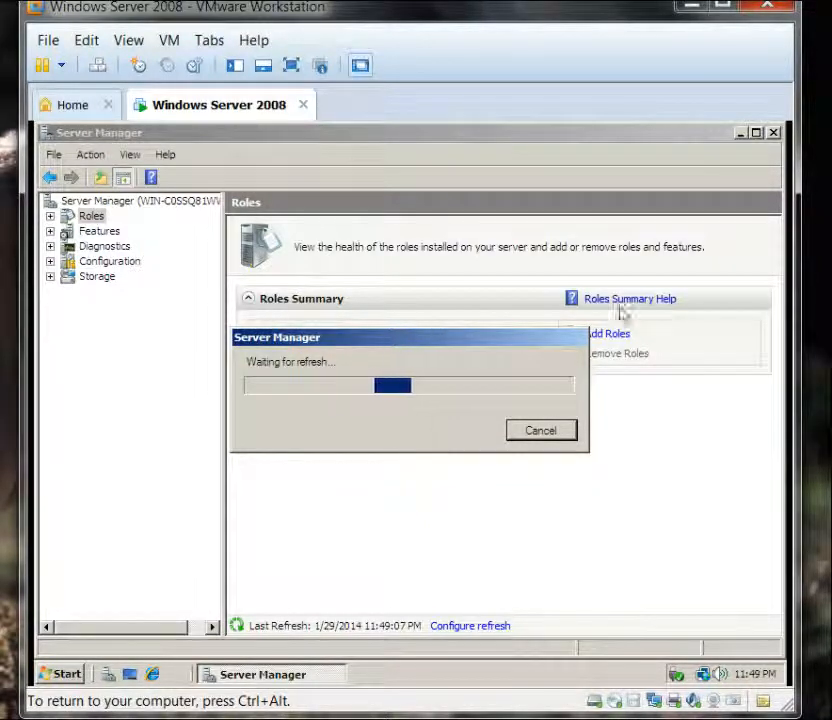
left_click(608, 333)
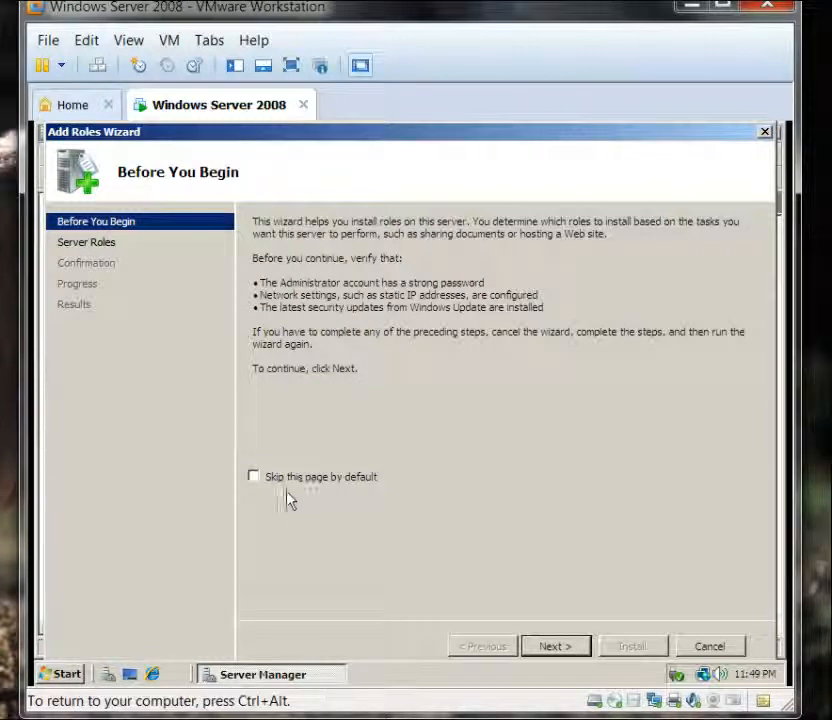
left_click(552, 647)
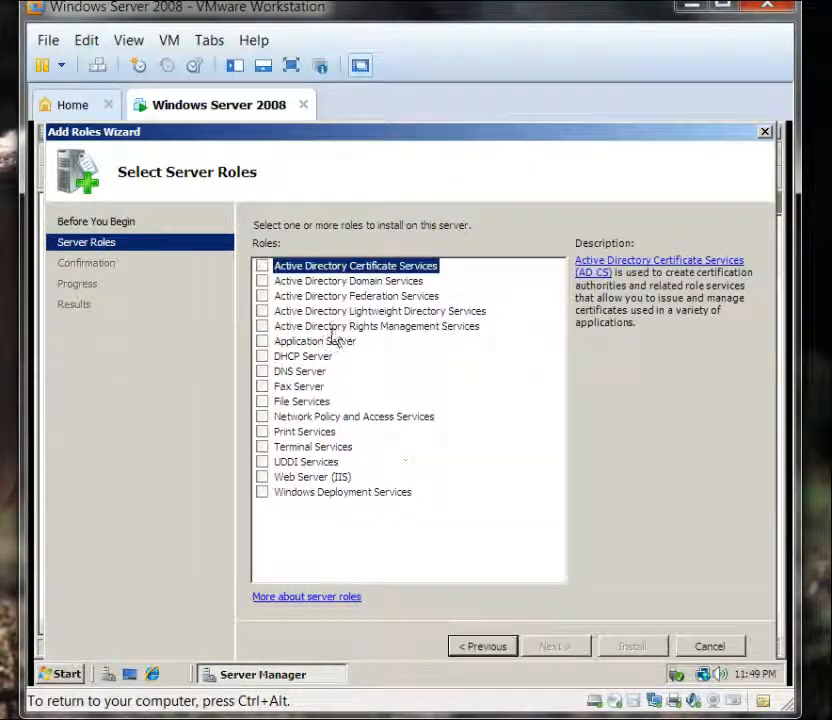
left_click(263, 285)
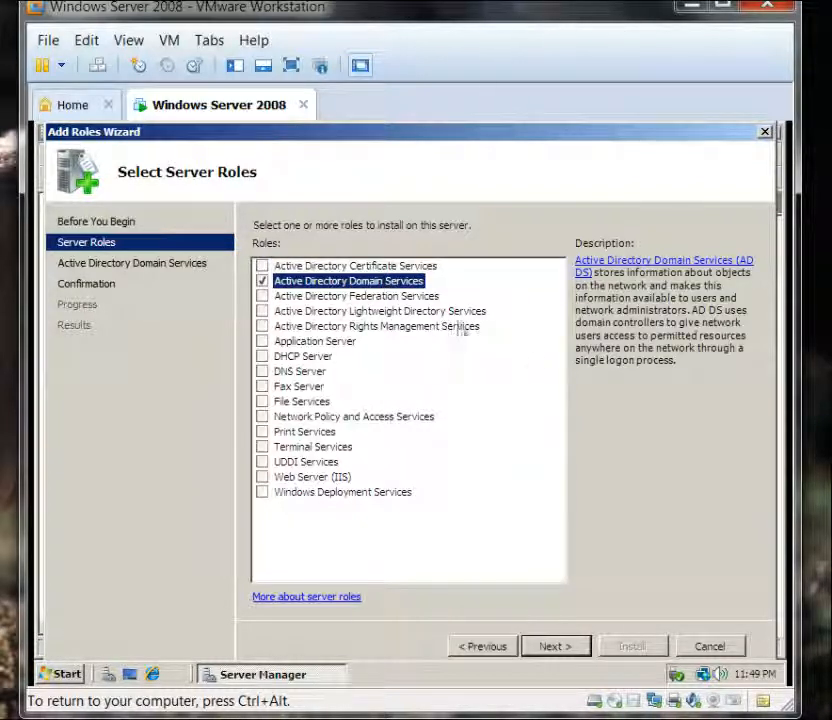
left_click(262, 371)
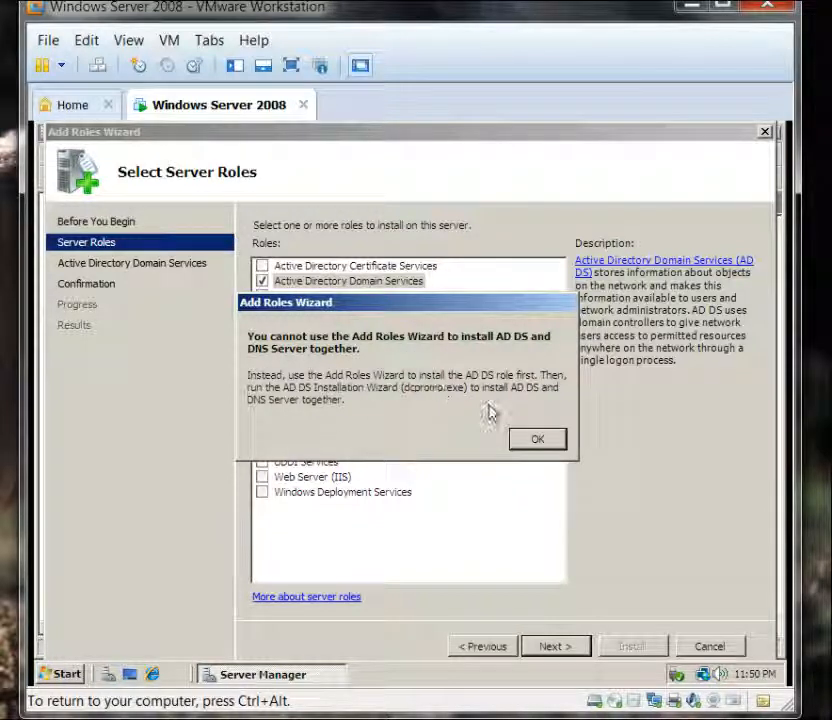
left_click(531, 444)
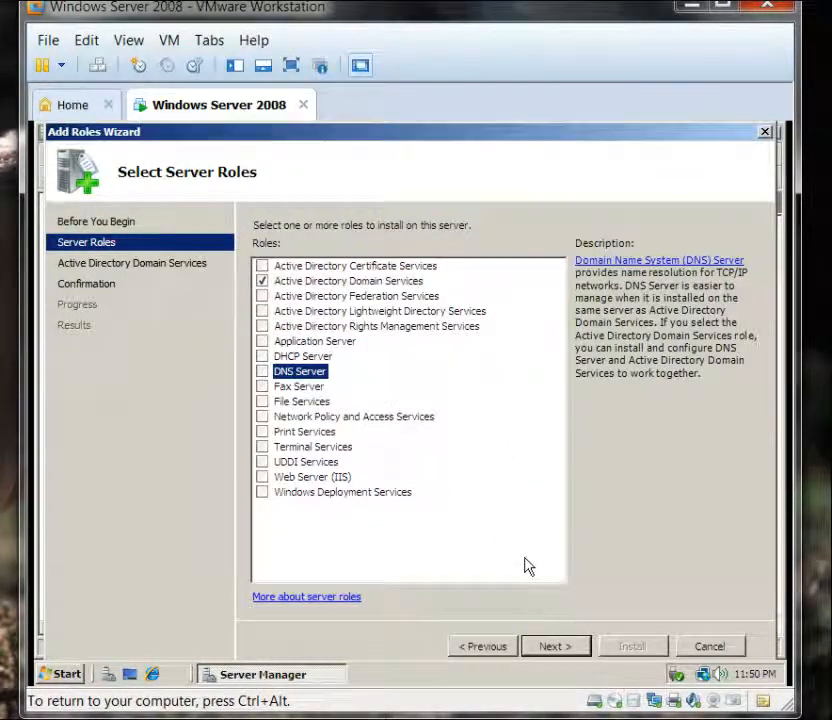
- Install the Active Directory Domain Services role and close the Add Roles Wizard
left_click(563, 650)
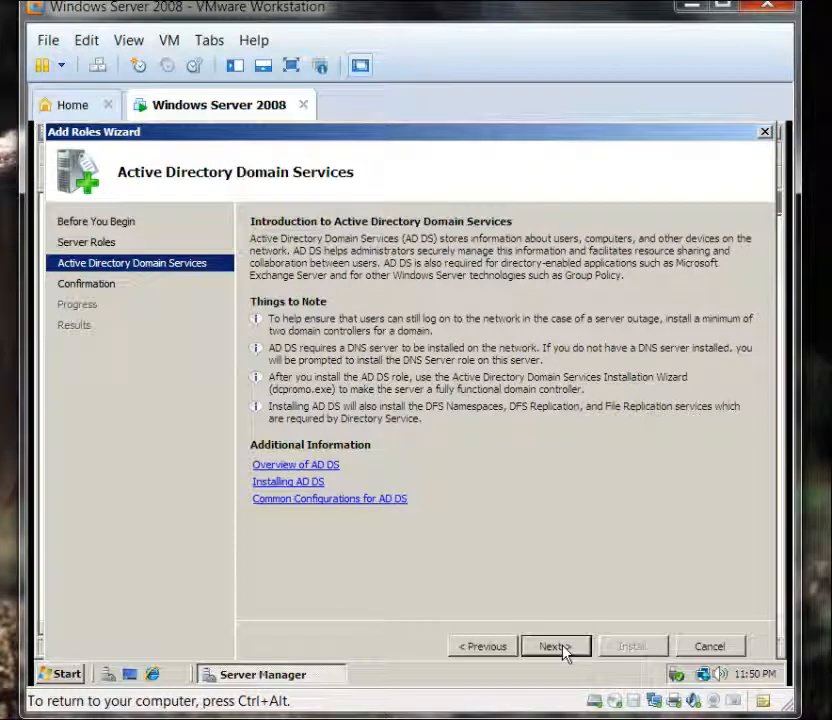
left_click(557, 647)
left_click(634, 650)
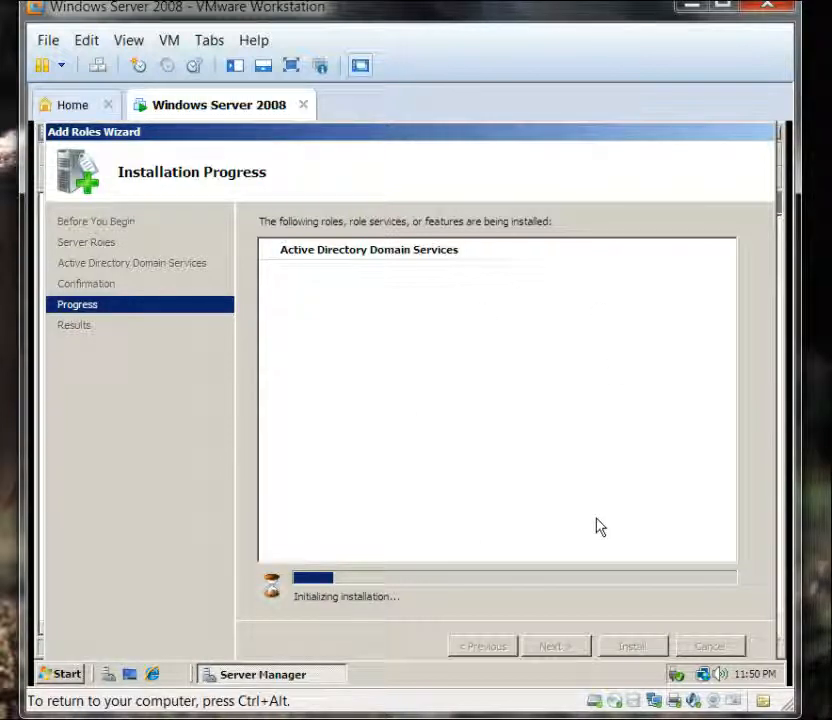
key("ctrl+alt")
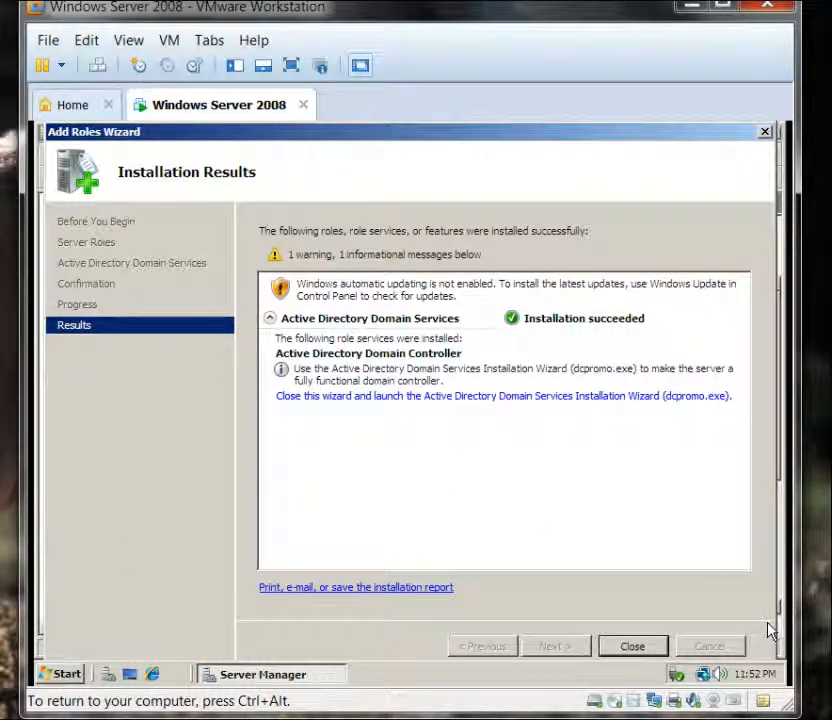
left_click(631, 648)
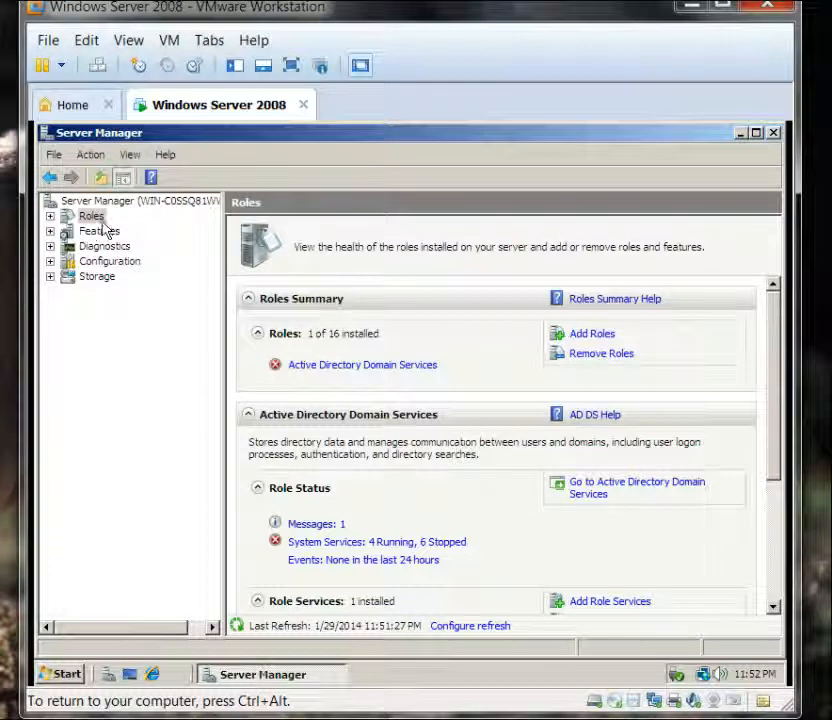
- Open the Active Directory Domain Services role page and run its installation wizard (dcpromo.exe)
left_click(50, 216)
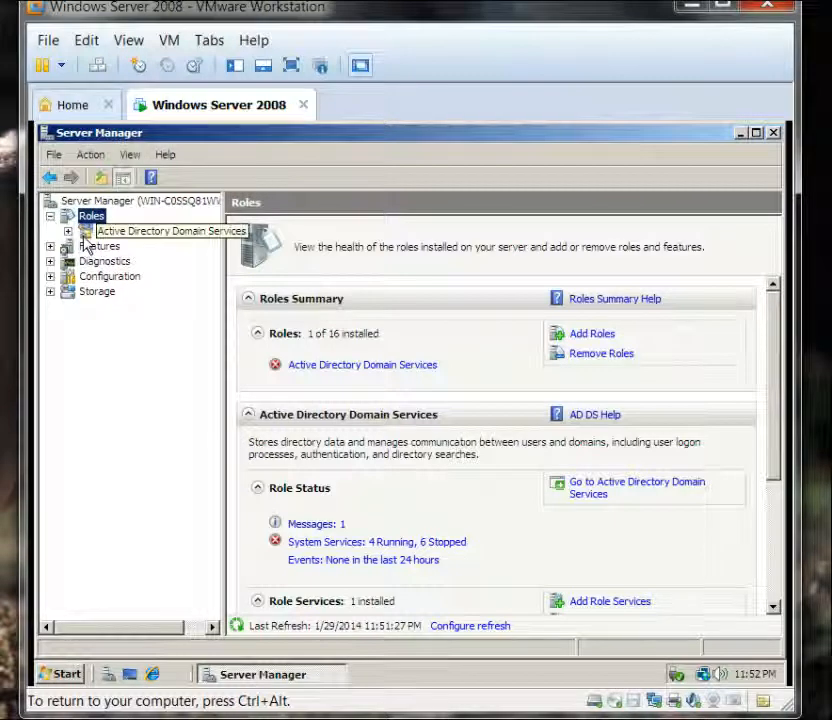
left_click(85, 236)
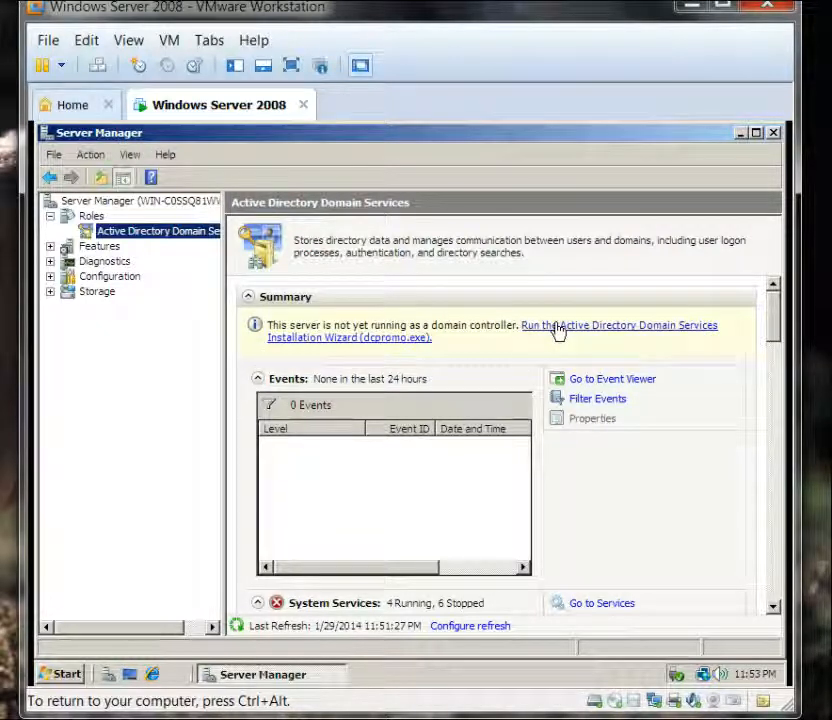
left_click(64, 674)
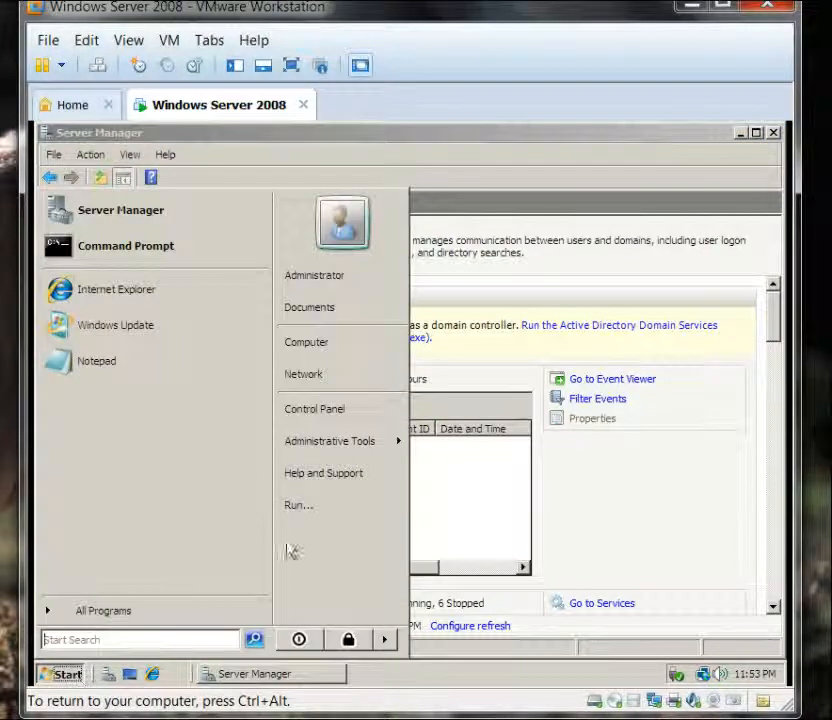
left_click(633, 462)
left_click(607, 329)
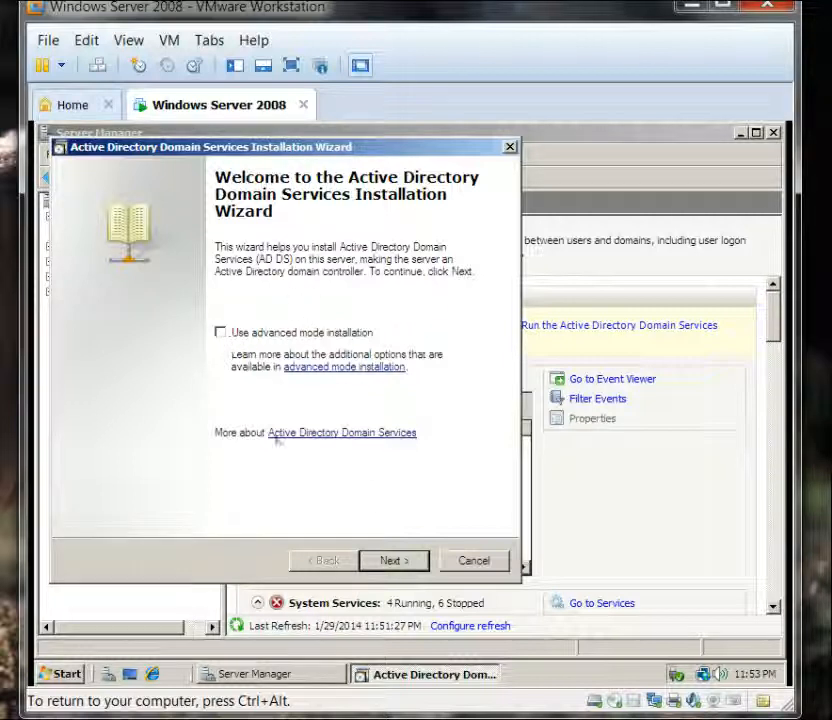
- Accept the introductory and compatibility pages, and choose to create a new domain in a new forest
left_click(393, 562)
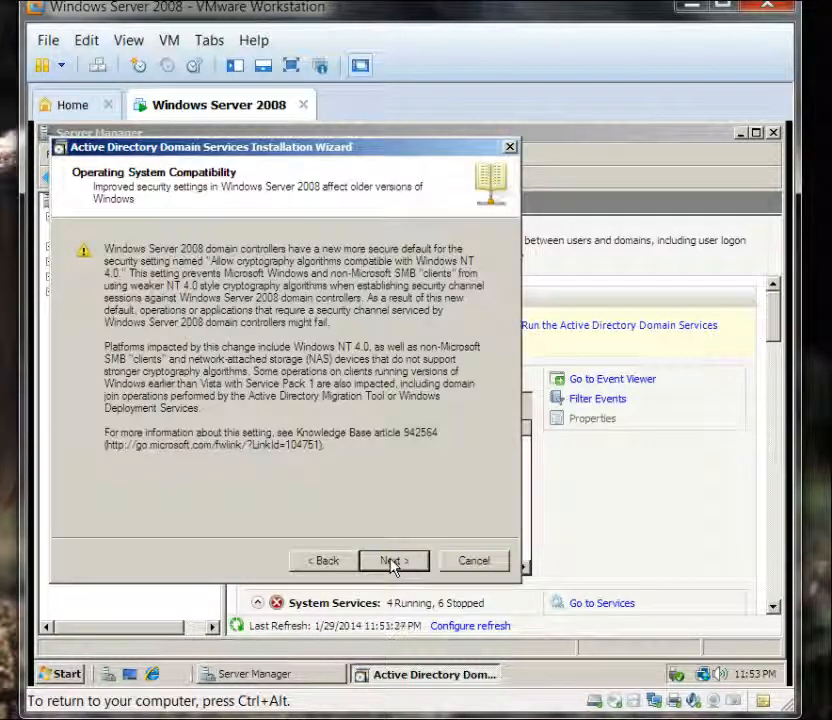
left_click(393, 562)
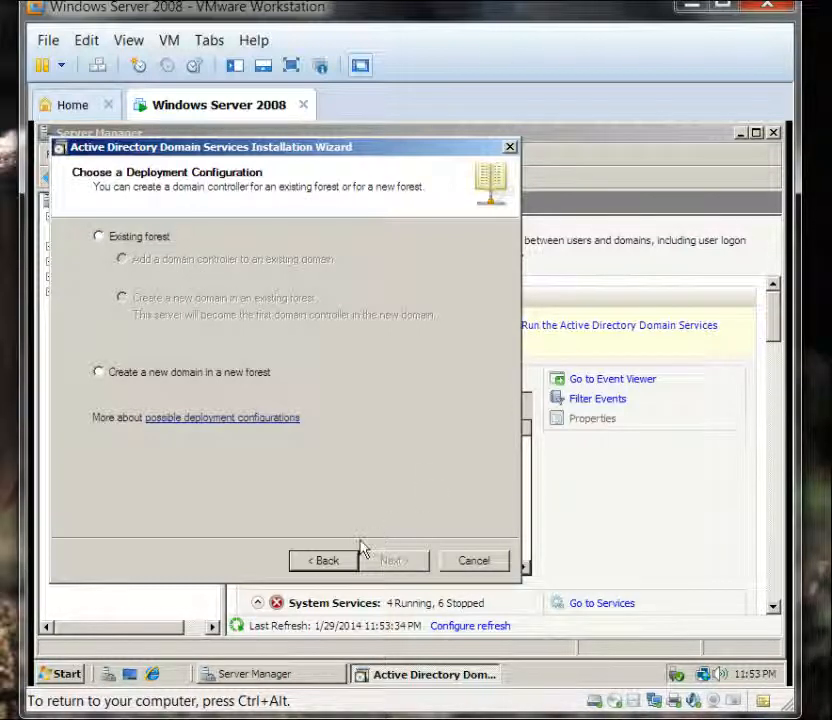
left_click(142, 373)
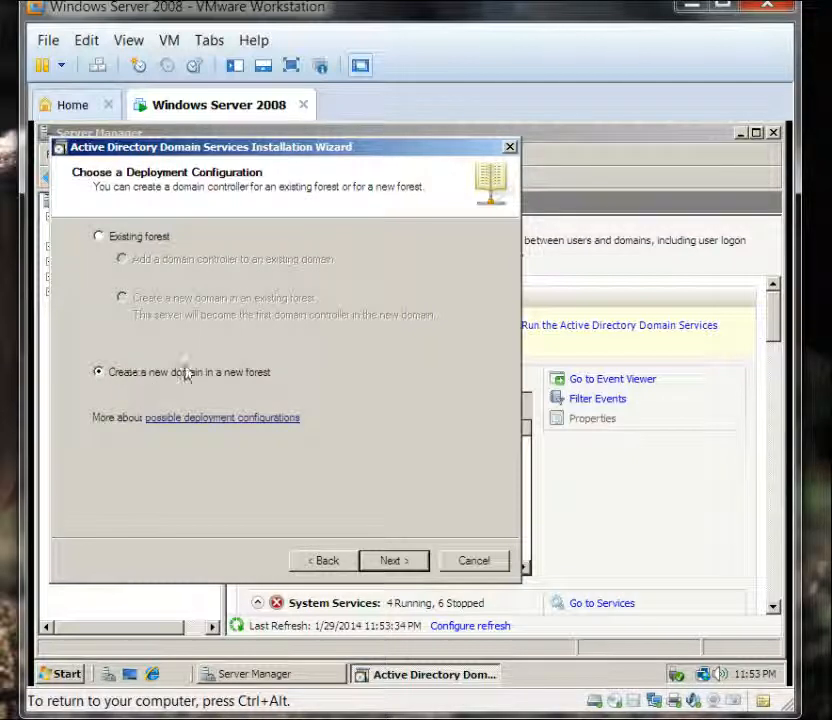
left_click(404, 565)
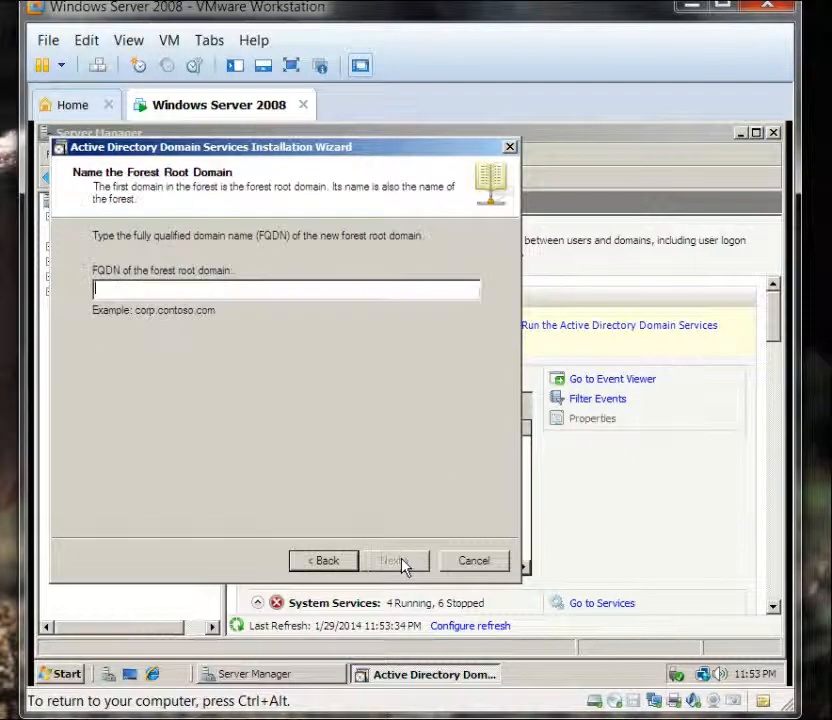
- Name the forest root domain karaquino.local and continue to the forest functional level
left_click(187, 289)
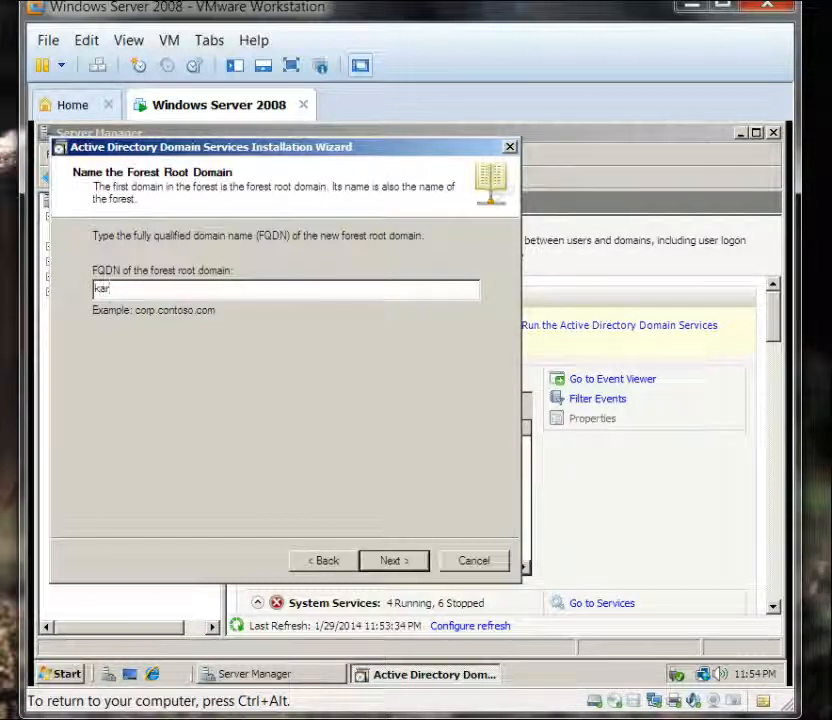
type("ajuinp")
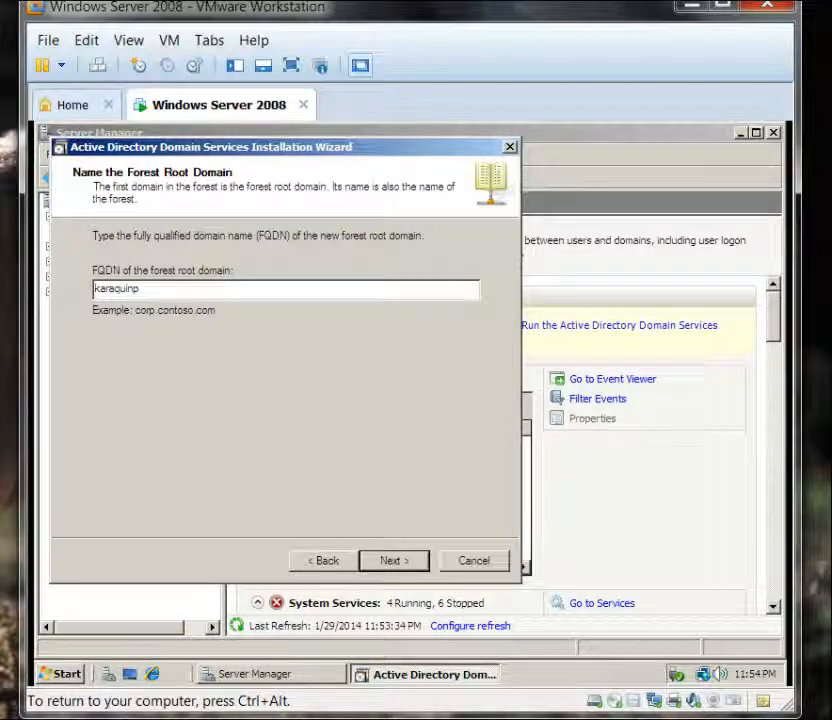
key("BackSpace")
type("o")
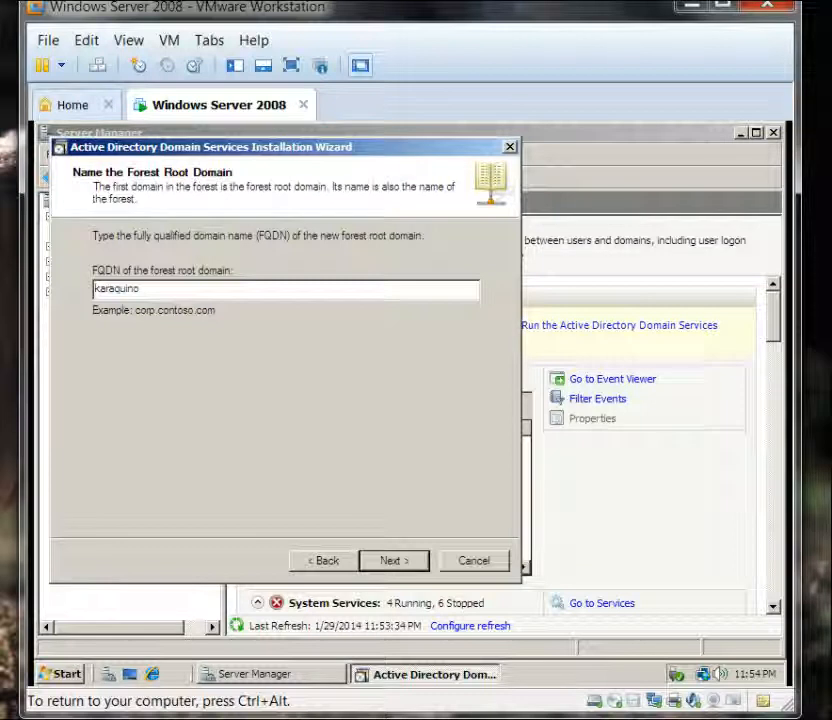
type(".local")
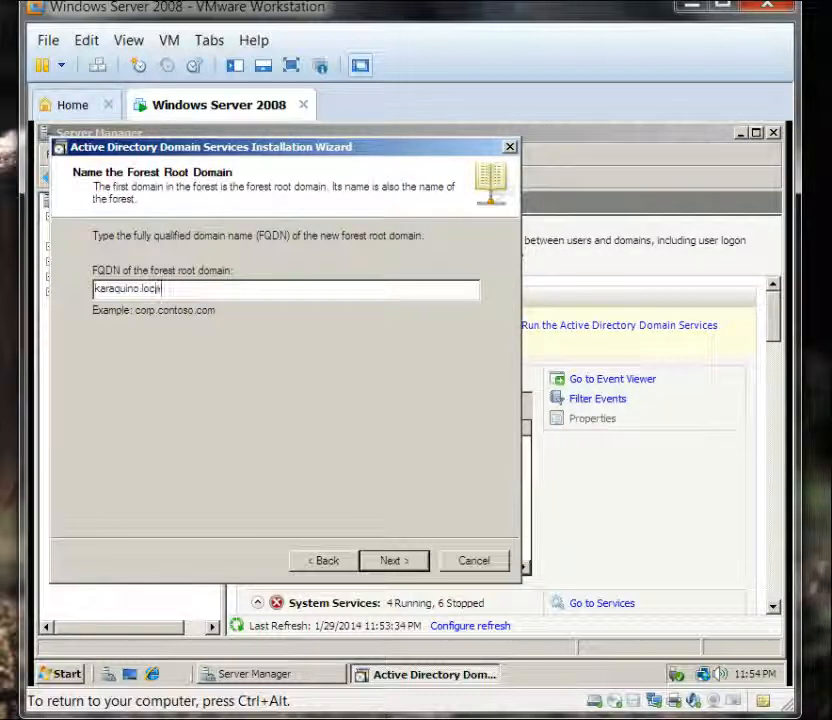
left_click(387, 572)
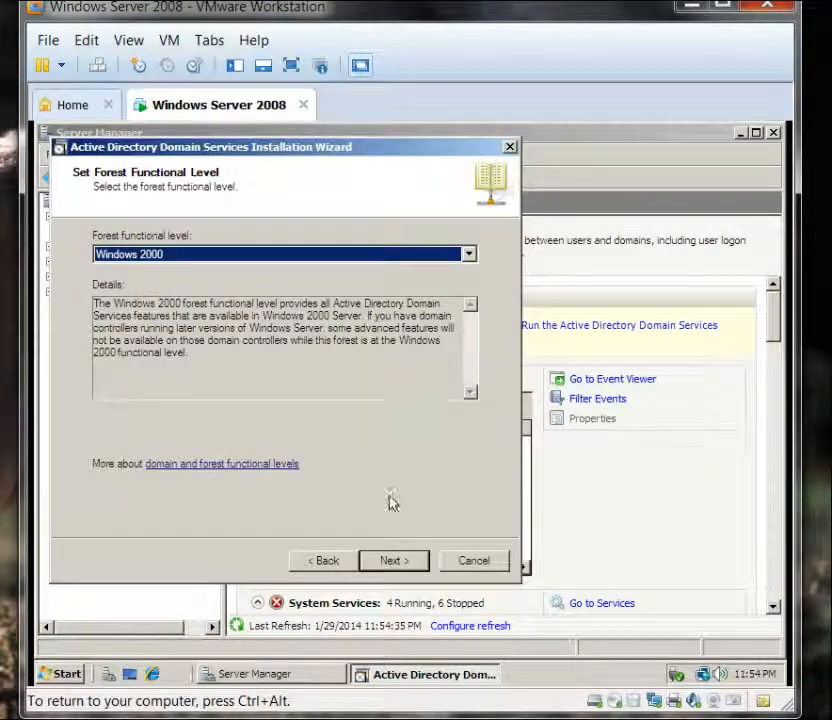
- Set the forest functional level to Windows Server 2008 and continue to the additional domain controller options
left_click(181, 257)
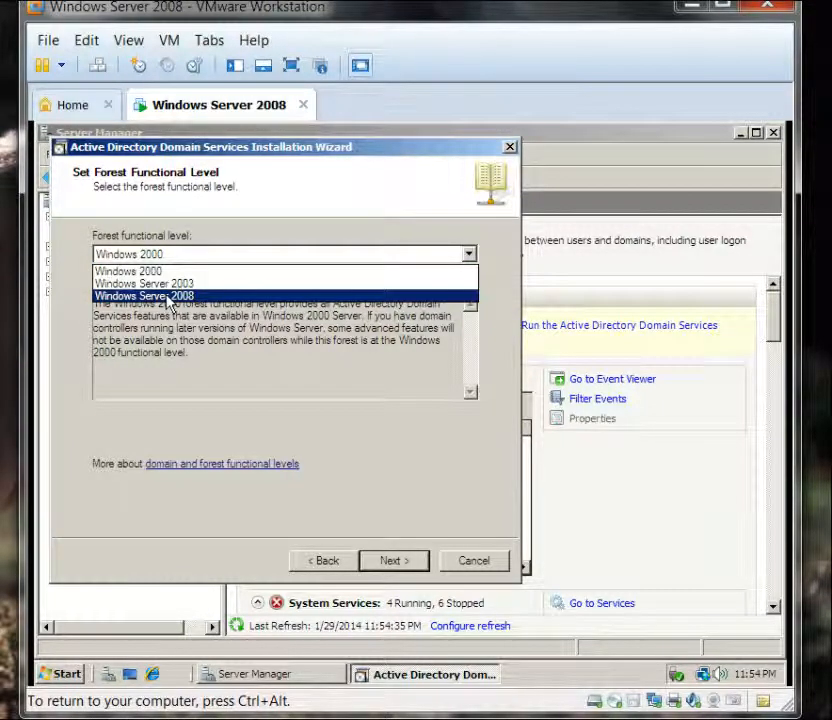
left_click(170, 296)
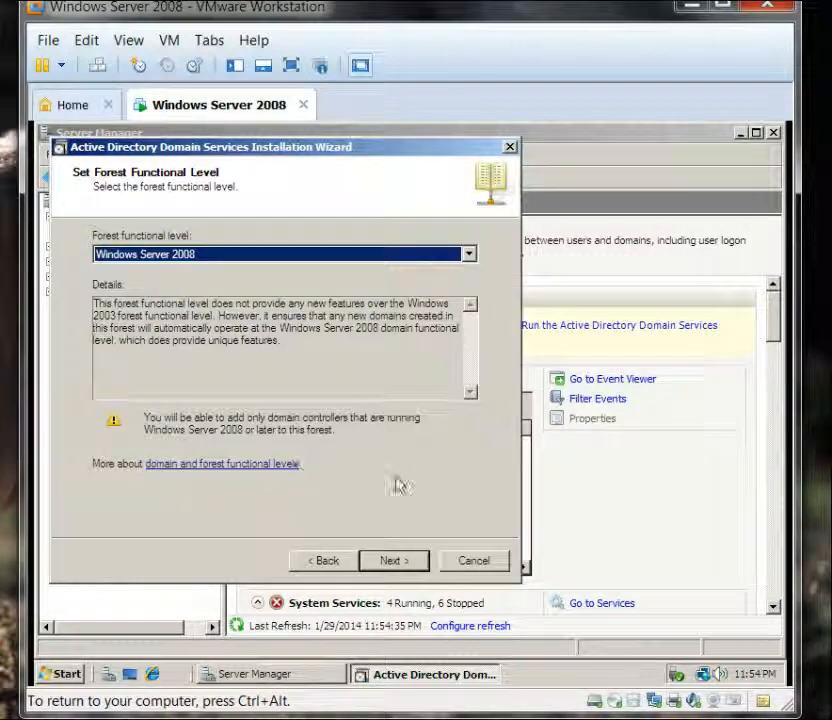
left_click(393, 561)
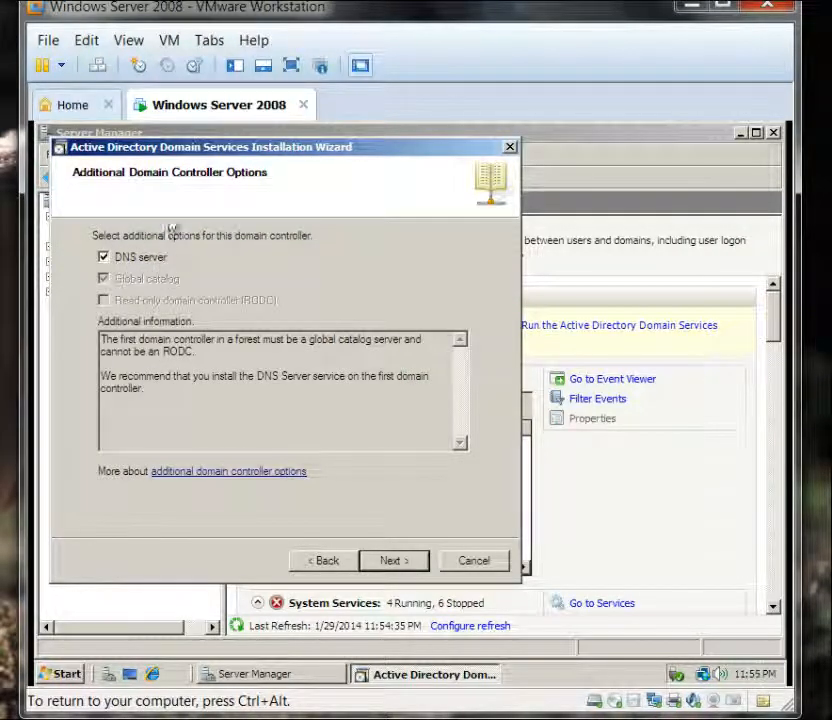
- Try to continue with DNS server included and a dynamically assigned IP address, and decline to proceed without a DNS delegation
left_click_drag(358, 143, 565, 233)
left_click_drag(508, 148, 508, 148)
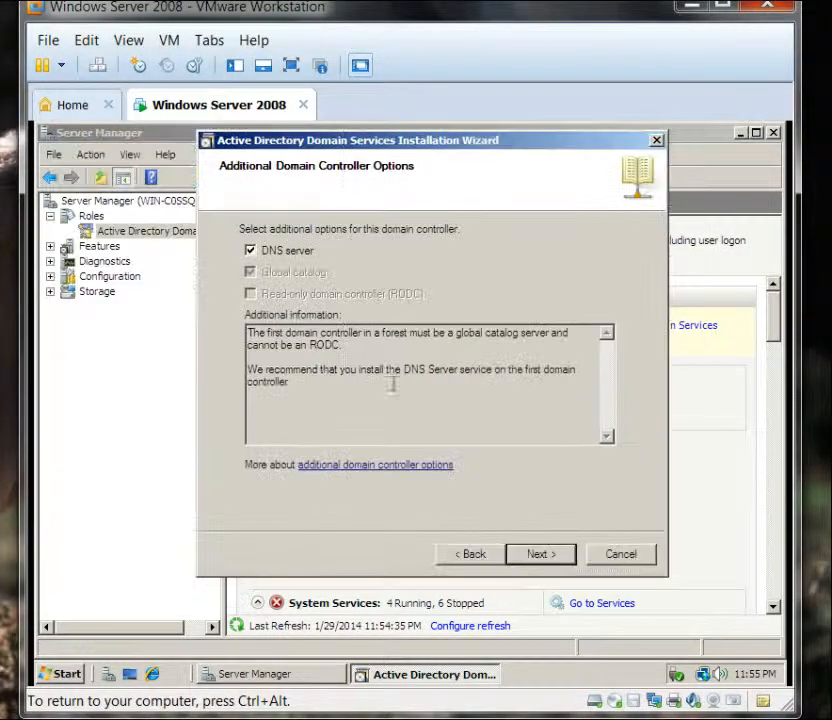
left_click_drag(431, 140, 376, 130)
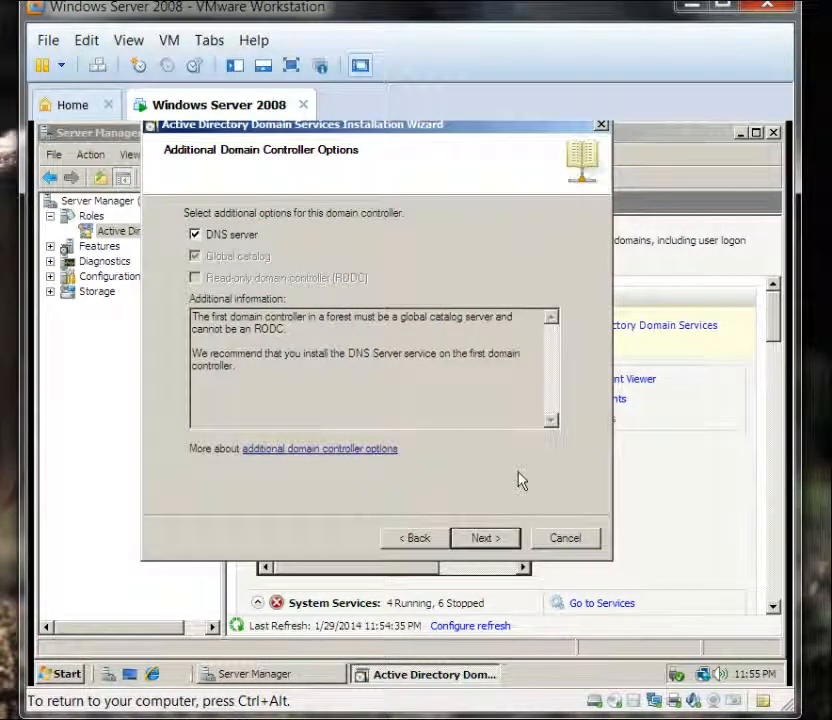
left_click(483, 538)
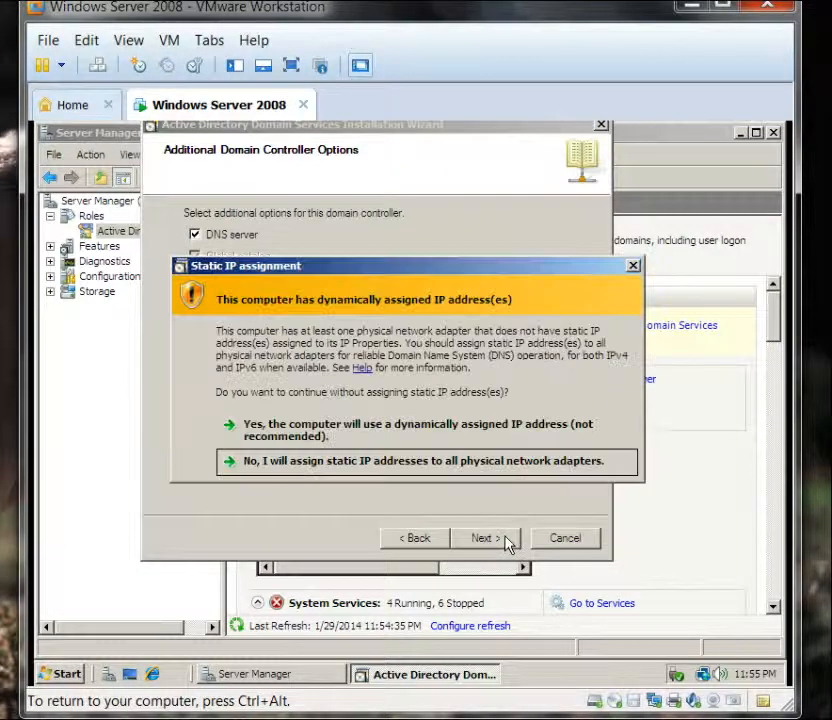
left_click(313, 470)
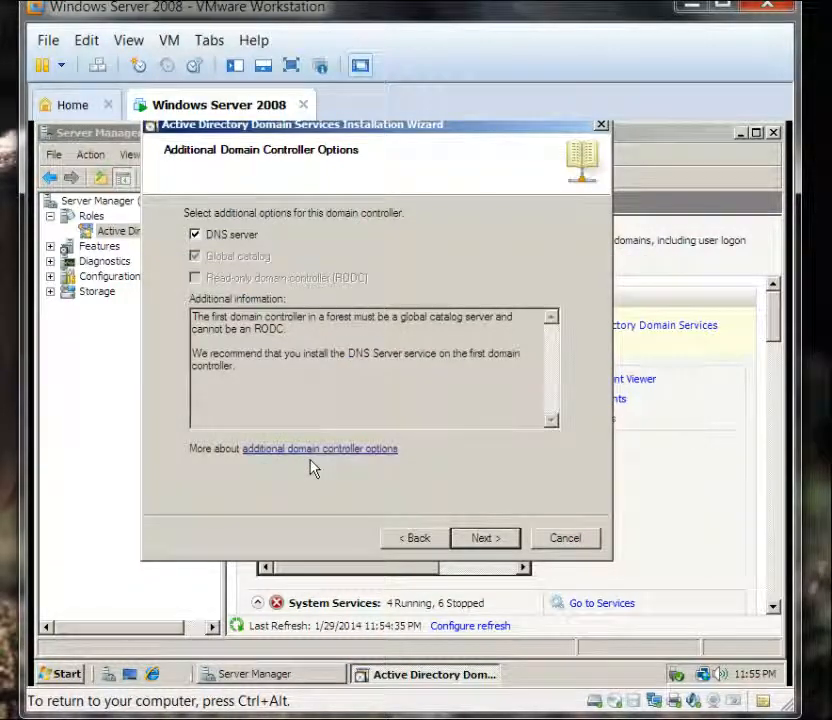
left_click(485, 538)
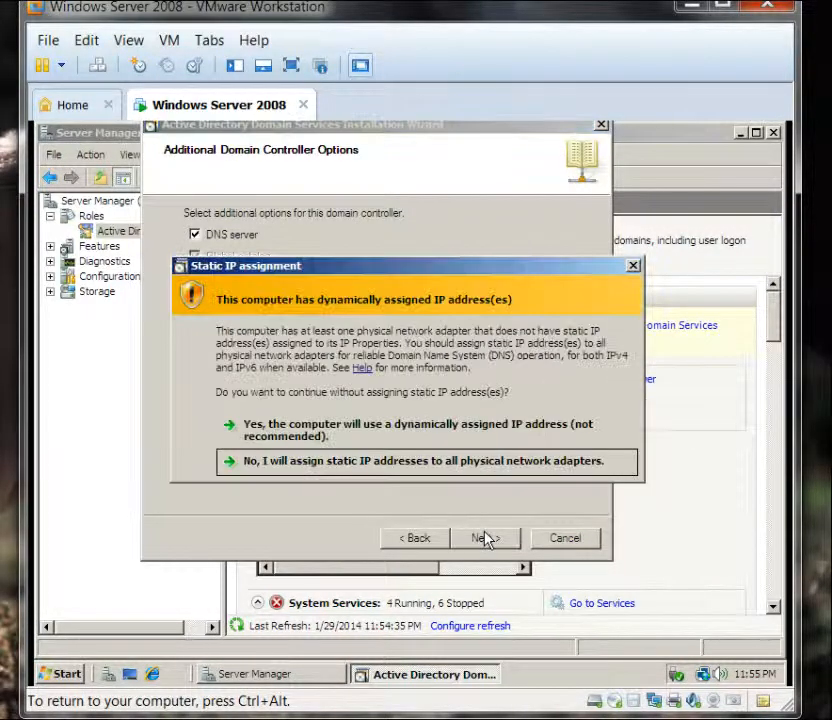
left_click(335, 433)
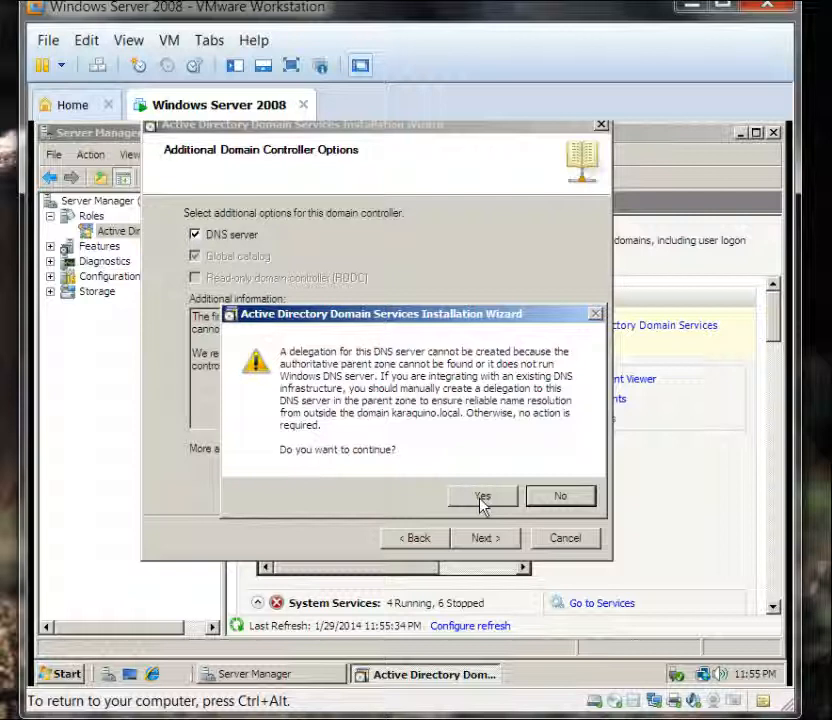
left_click(559, 497)
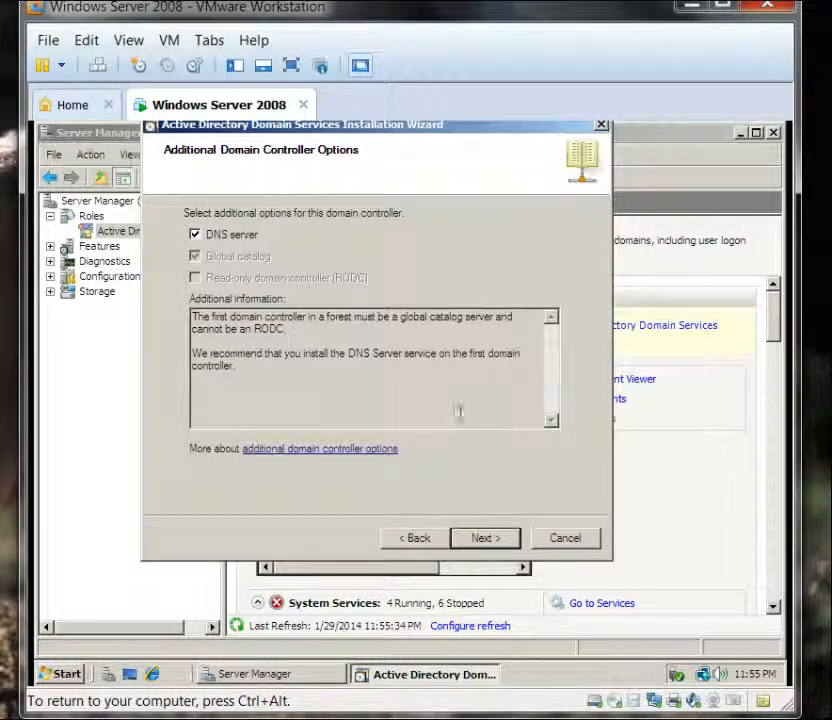
left_click(46, 678)
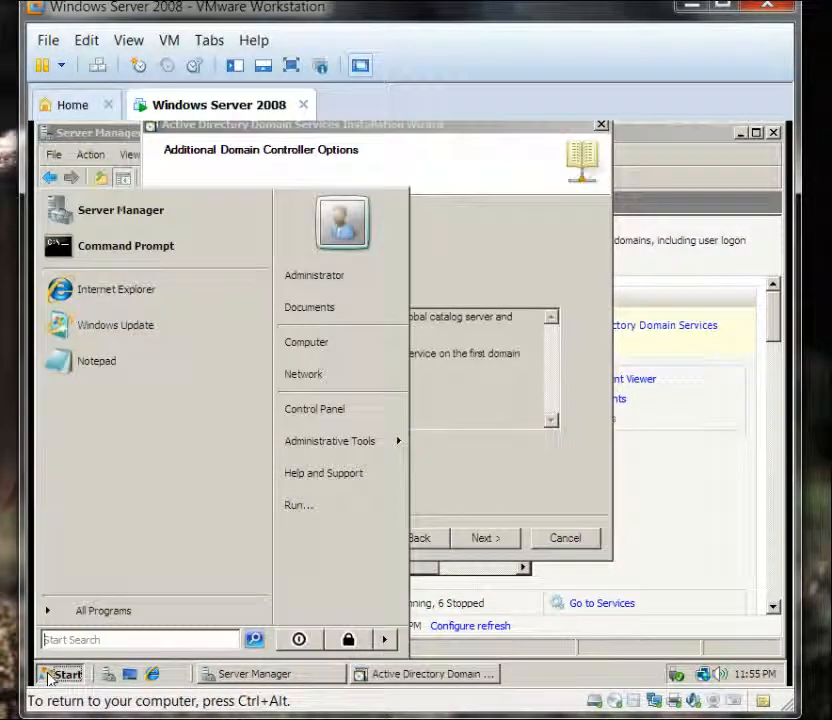
left_click(314, 376)
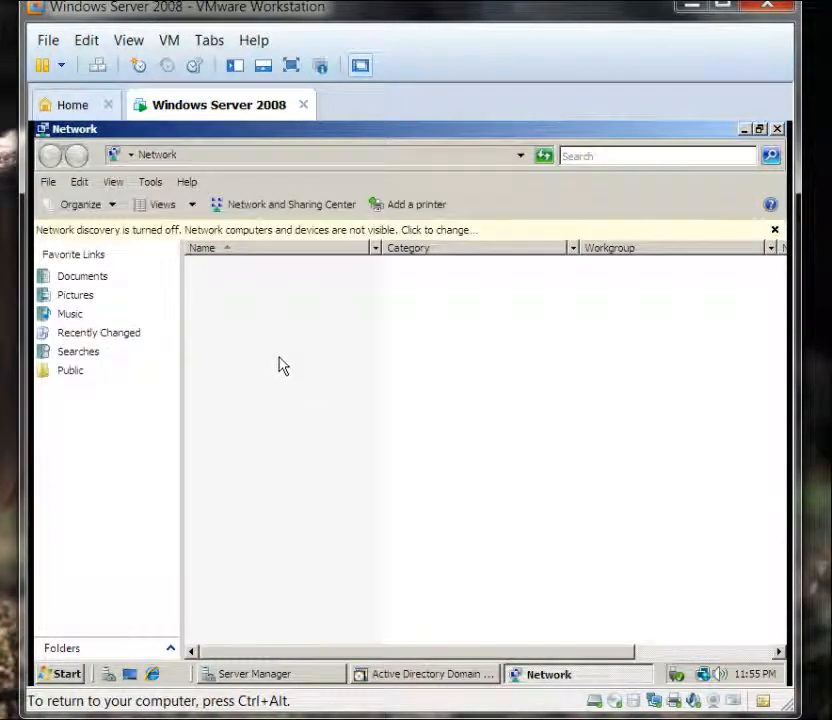
left_click(775, 130)
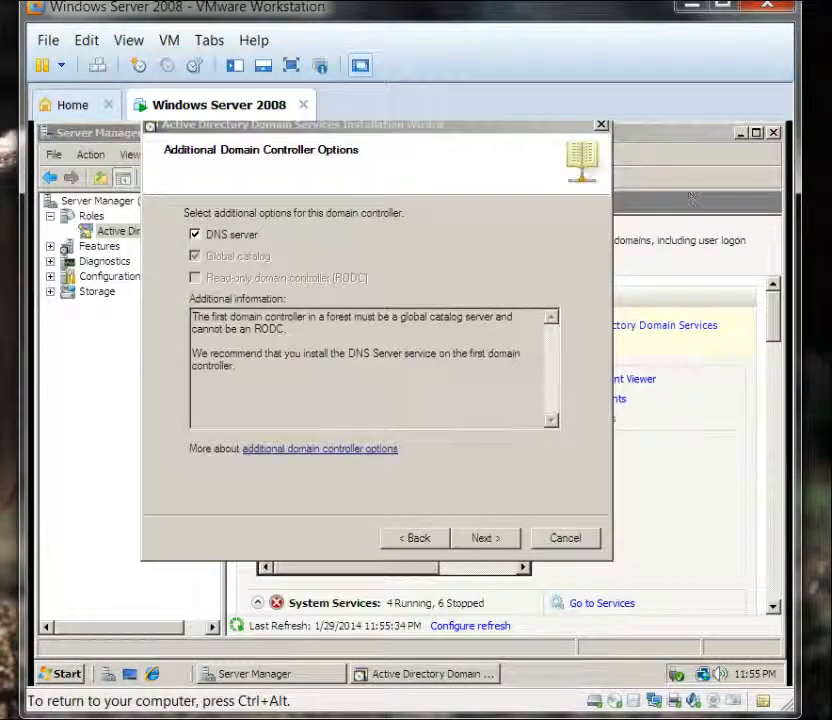
- View the network connections from the server overview and open the Local Area Connection's TCP/IPv4 properties
left_click(112, 605)
left_click(90, 200)
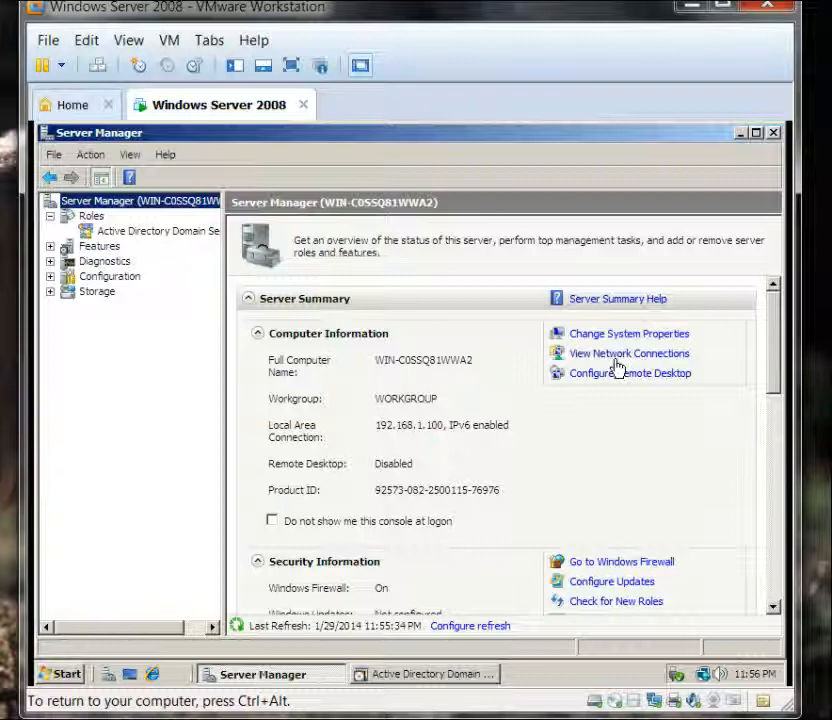
left_click(615, 360)
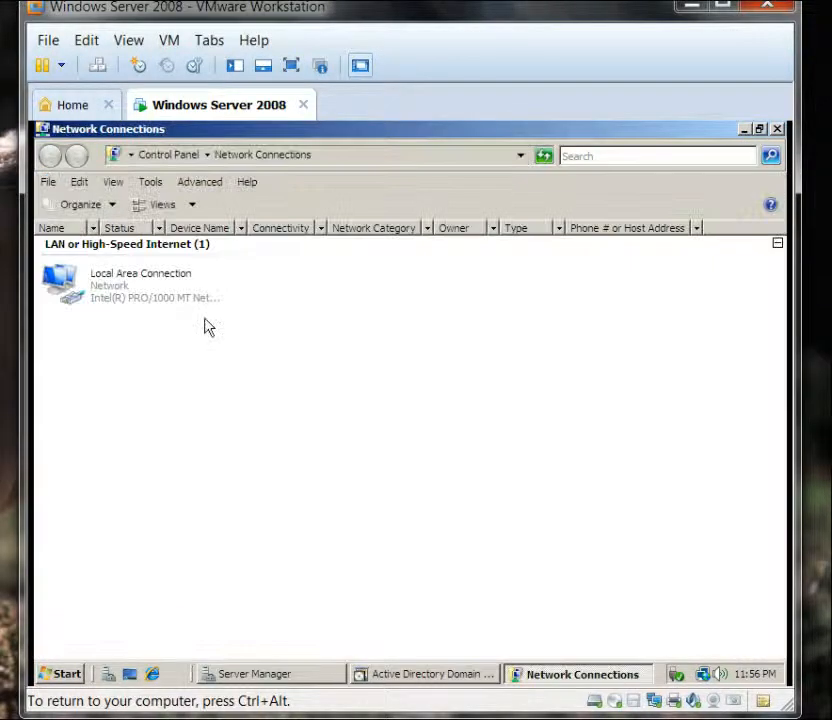
left_click(126, 288)
right_click(125, 288)
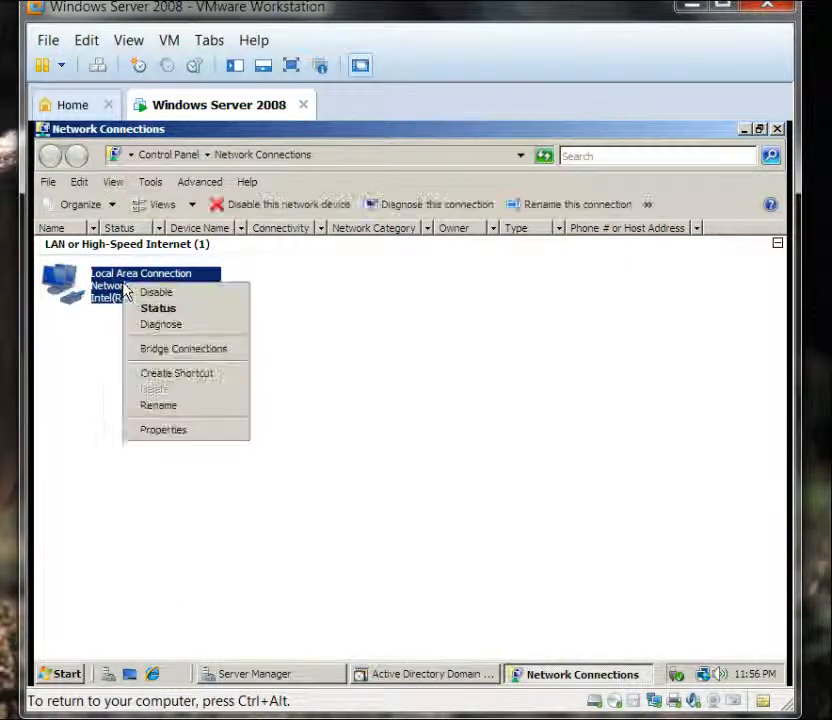
left_click(186, 433)
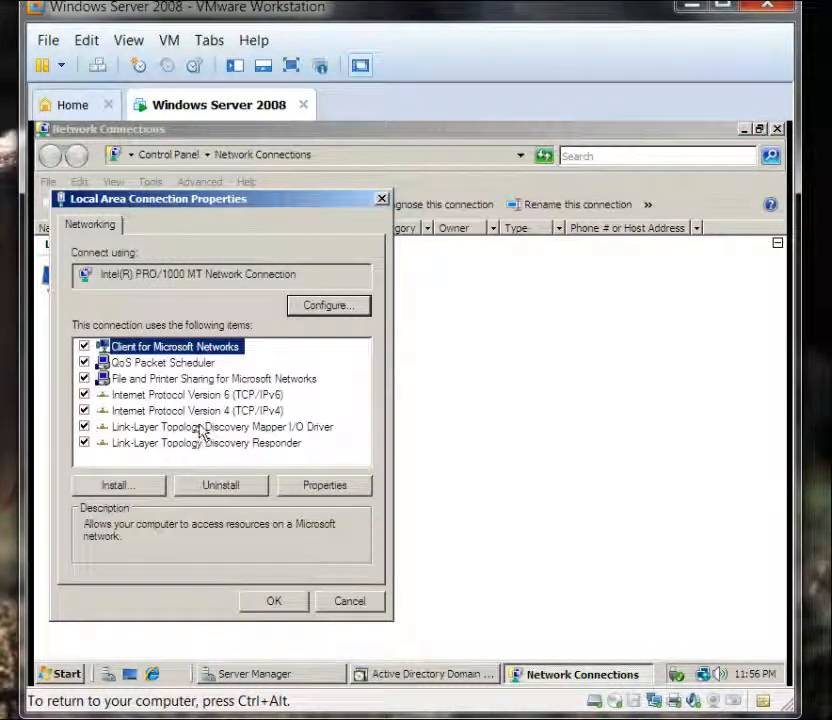
left_click(205, 411)
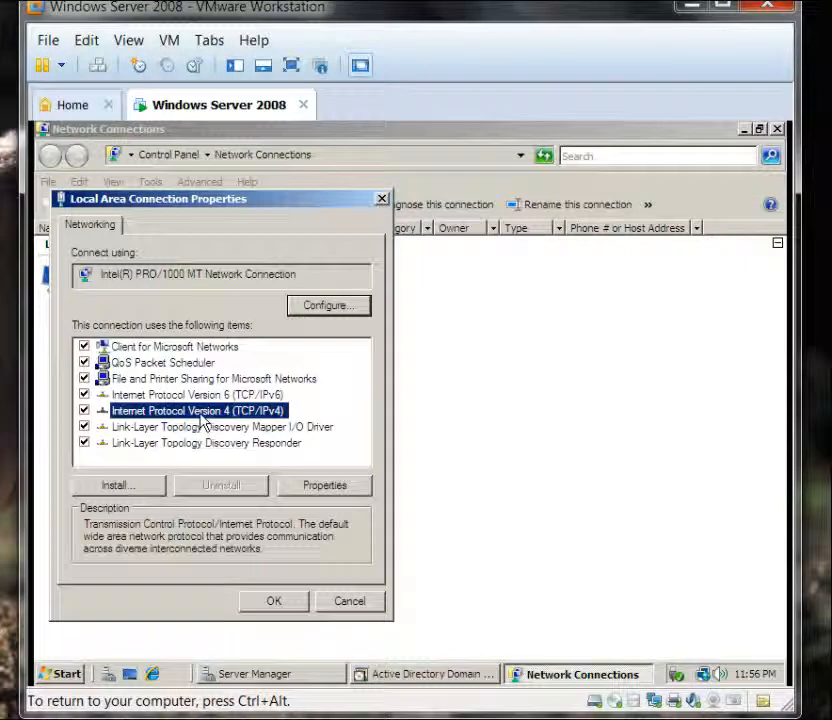
left_click(330, 490)
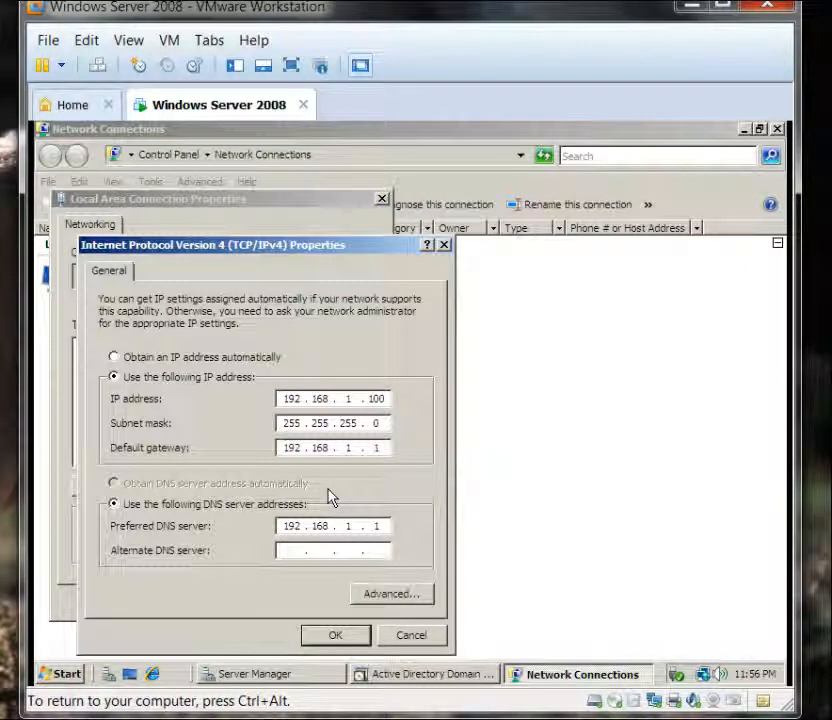
- Try to apply 192.168.1.1 as the alternate DNS server in the TCP/IPv4 properties and dismiss the warning
left_click(295, 550)
type("192 . ")
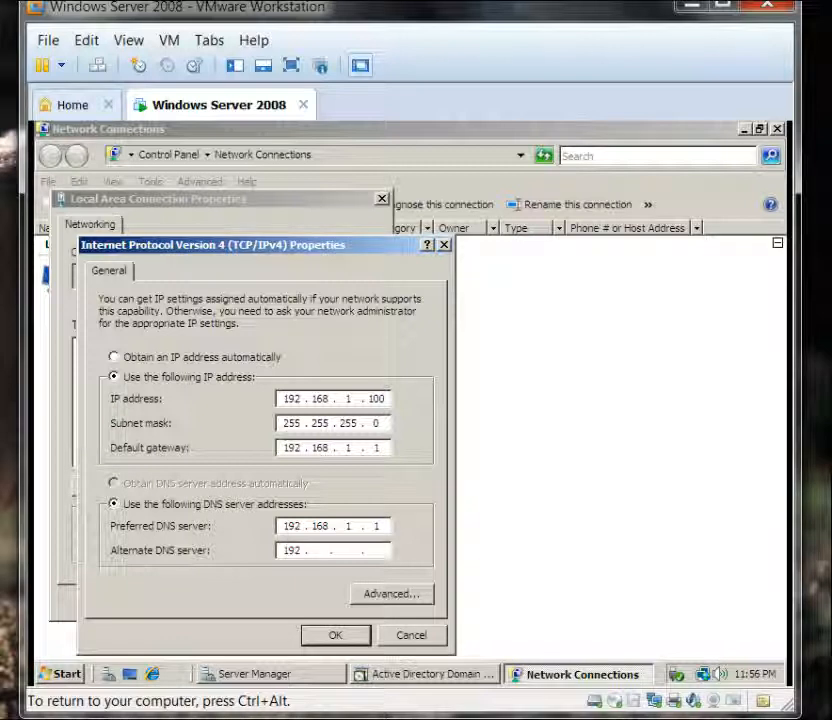
type("168")
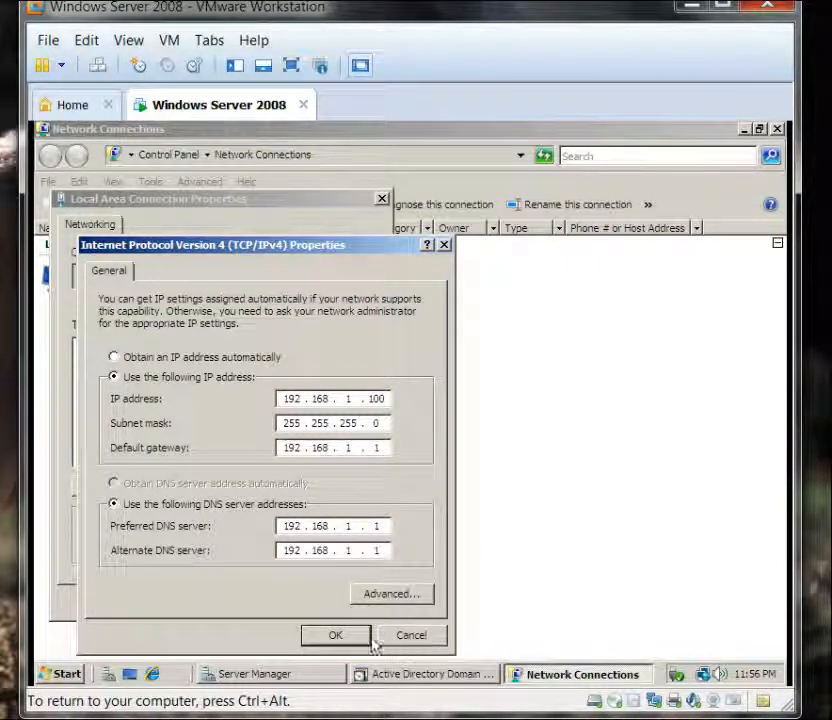
left_click(336, 638)
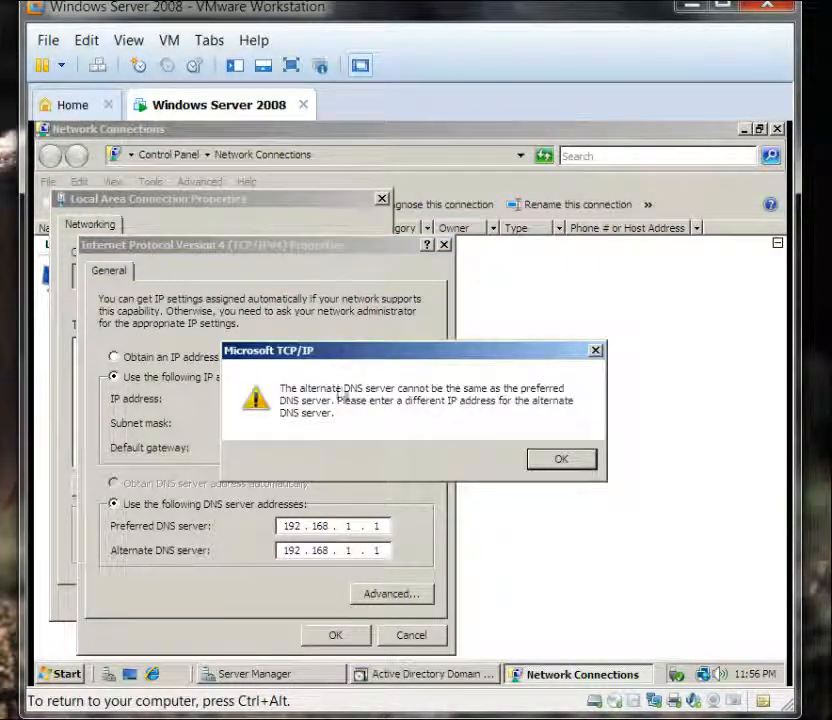
left_click(540, 460)
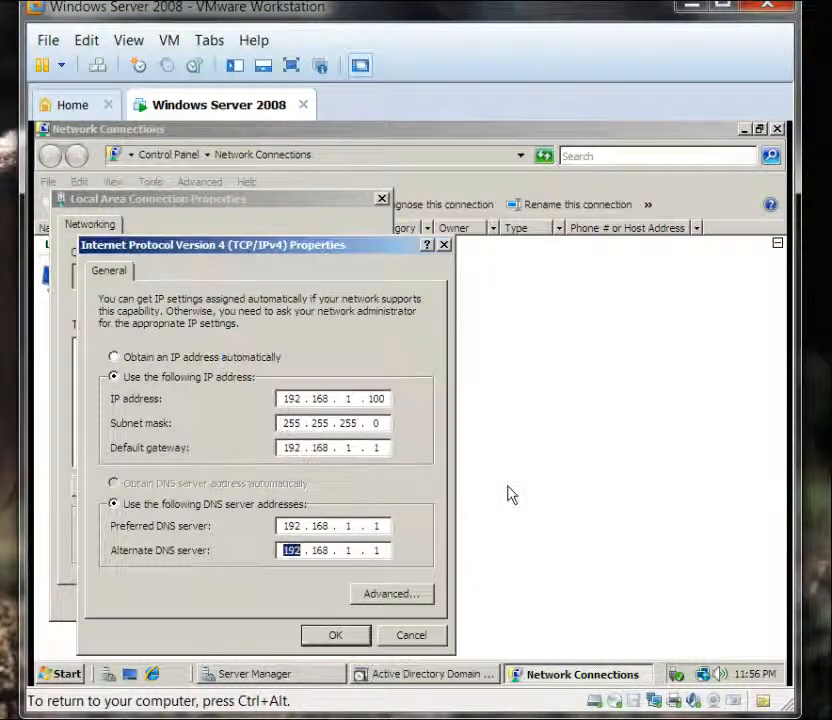
- Set the alternate DNS server to 192.168.1.2, apply the connection's settings and close the network connections
left_click(378, 550)
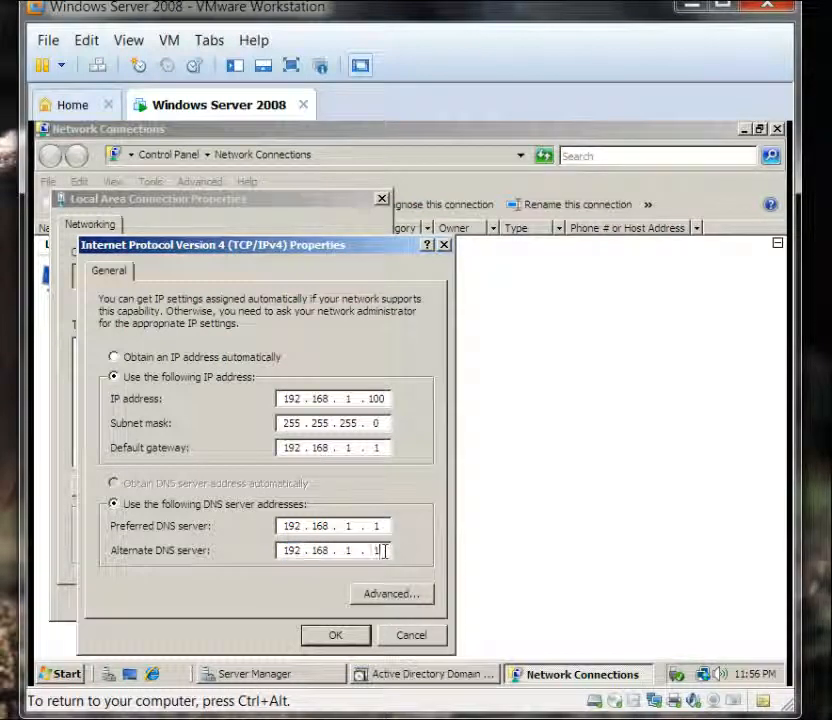
key("BackSpace")
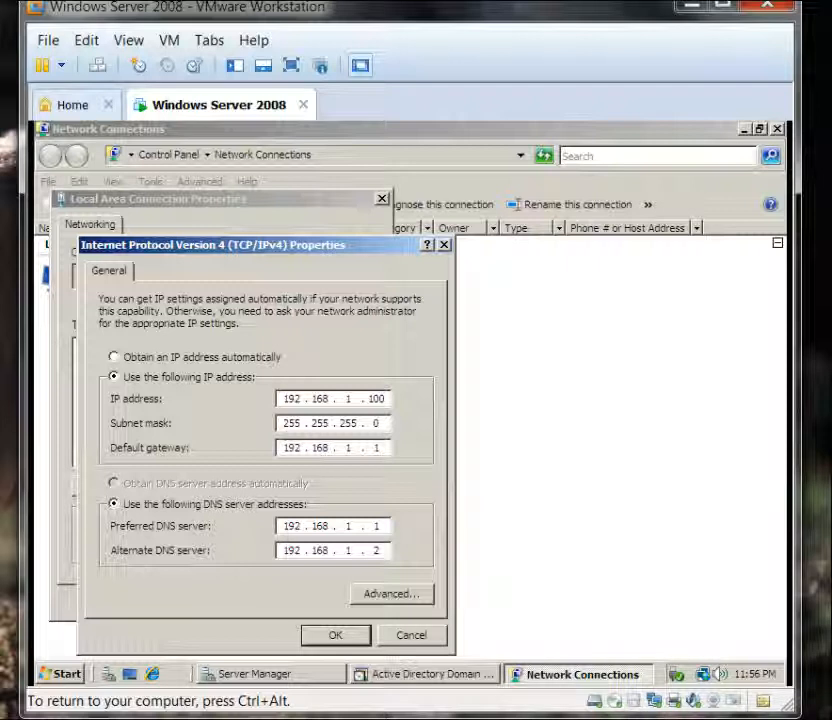
left_click(340, 636)
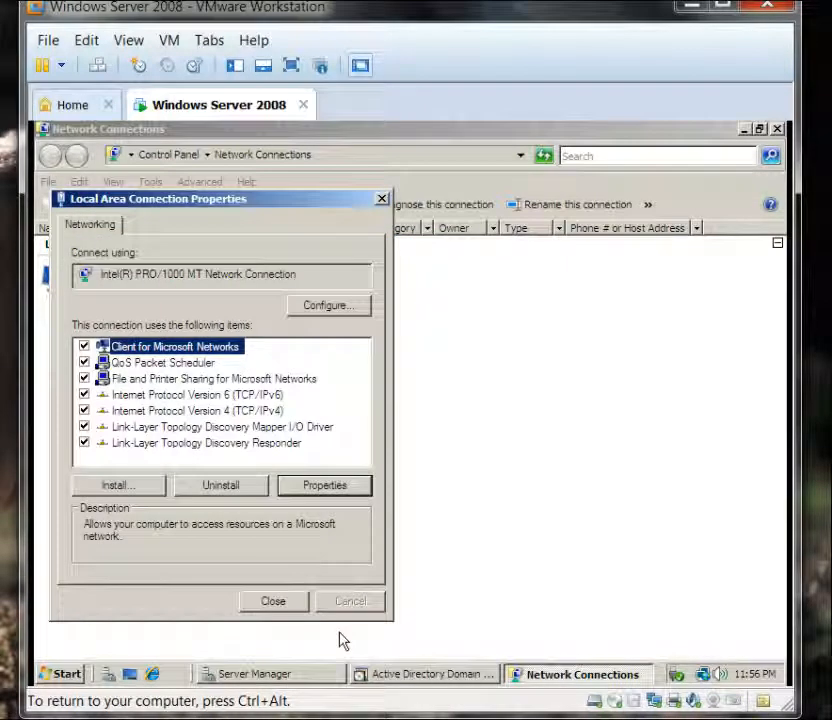
left_click(286, 603)
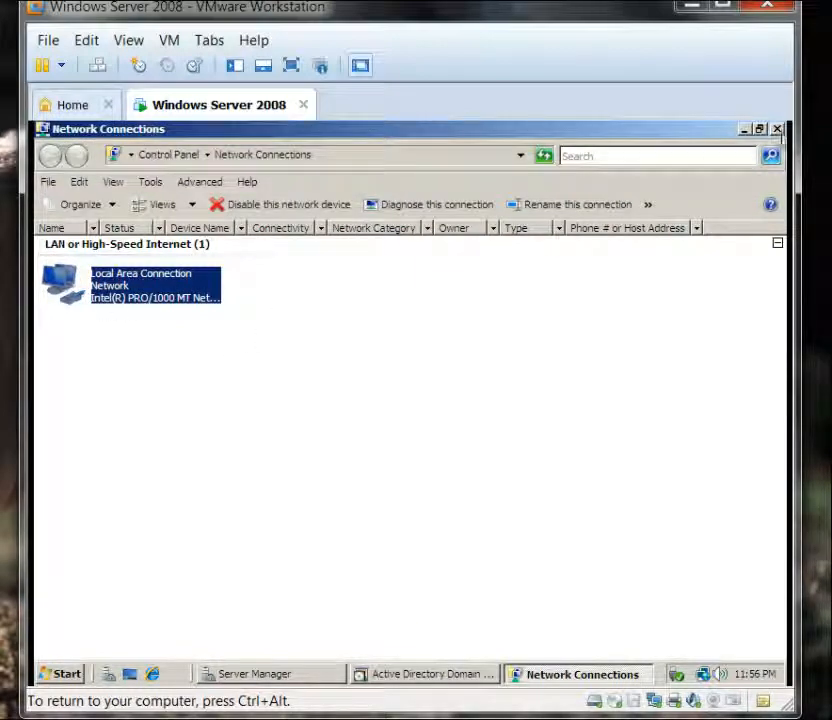
left_click(777, 130)
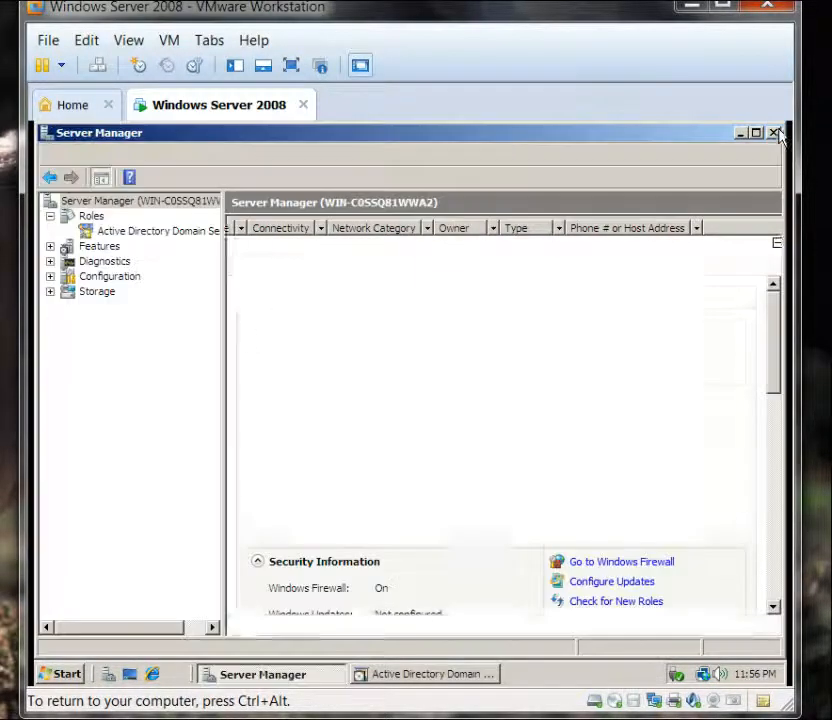
- Continue the domain services installation with DNS server included, accepting a dynamically assigned IP address and no DNS delegation
left_click(428, 675)
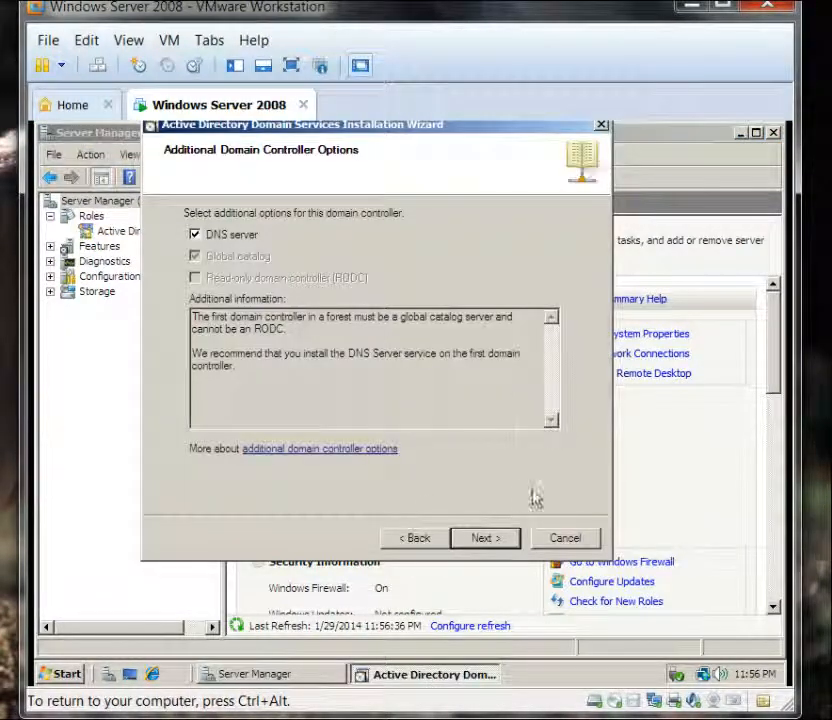
left_click(484, 540)
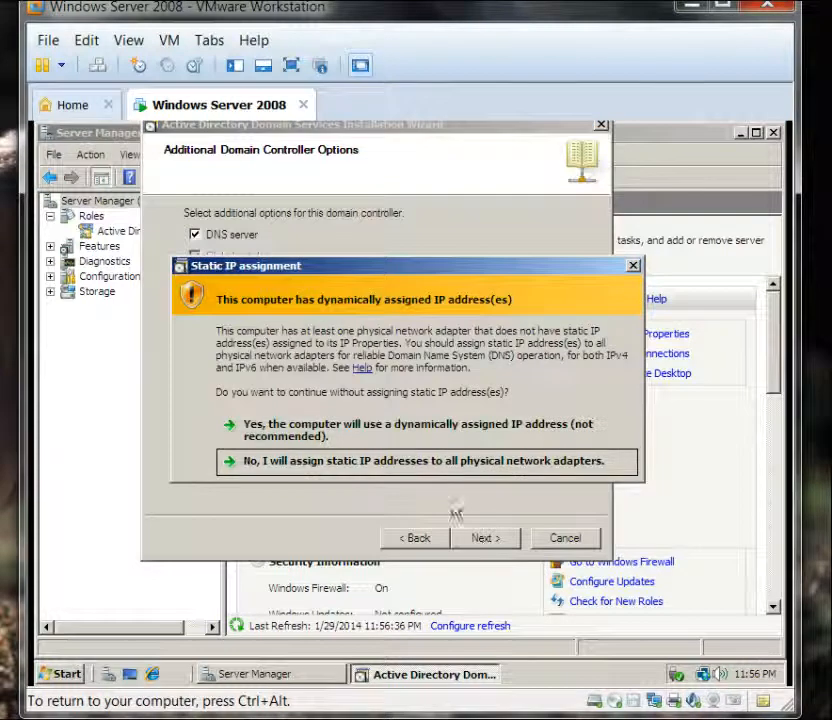
left_click(389, 474)
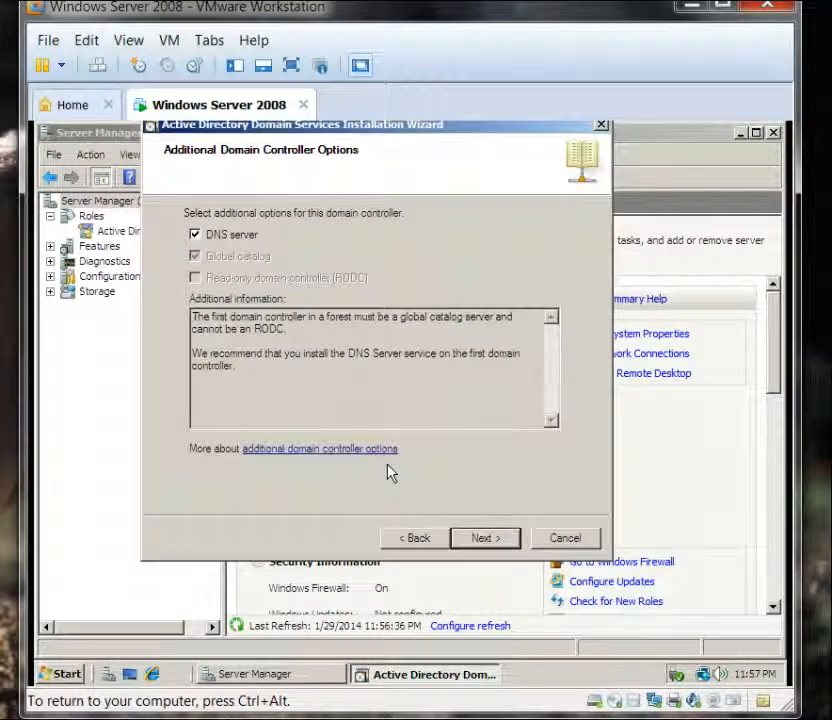
left_click(490, 540)
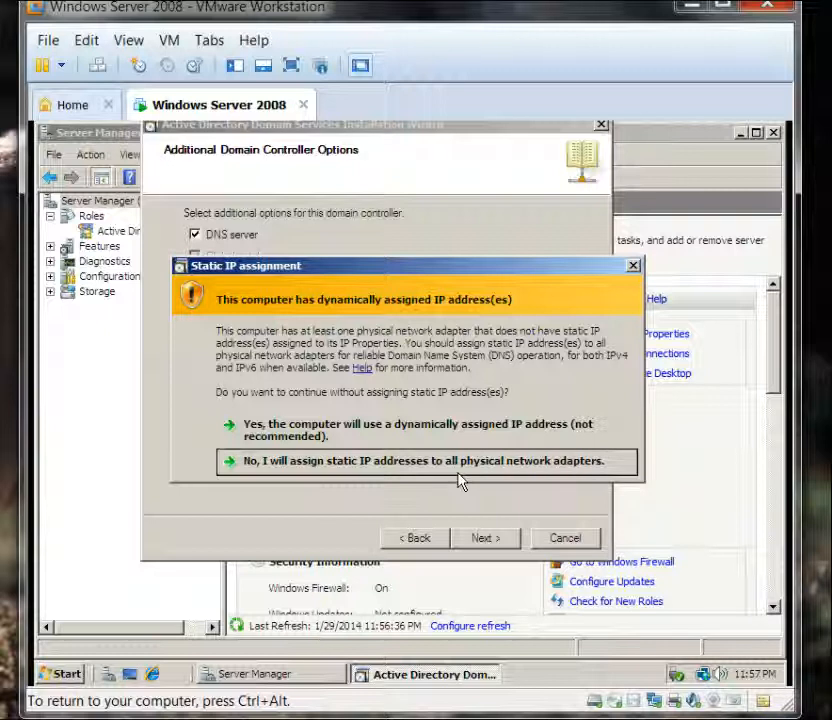
left_click(432, 441)
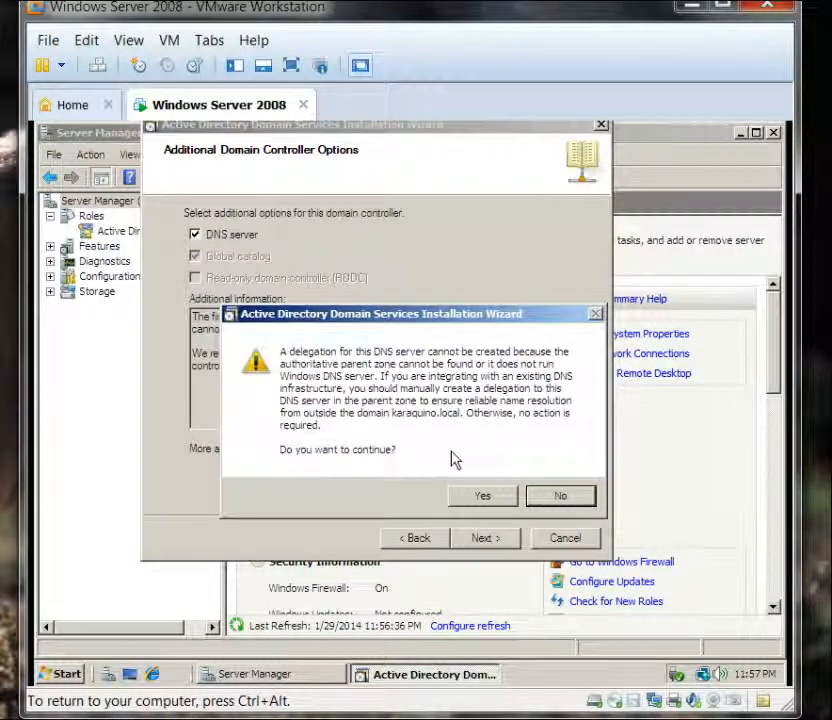
left_click(483, 496)
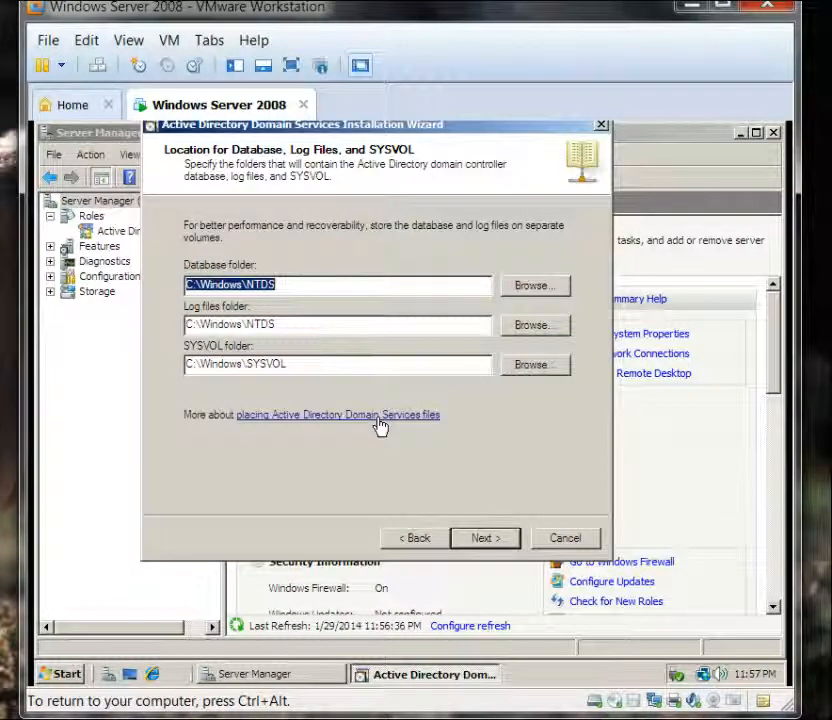
- Accept the default database, log and SYSVOL folders, and enter and confirm the Directory Services Restore Mode administrator password
left_click(498, 539)
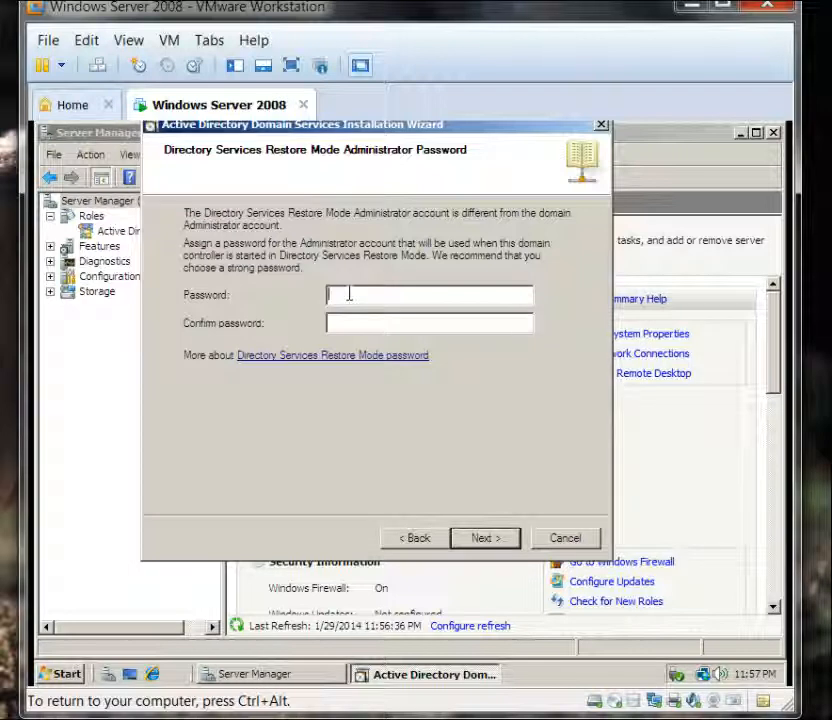
type("P")
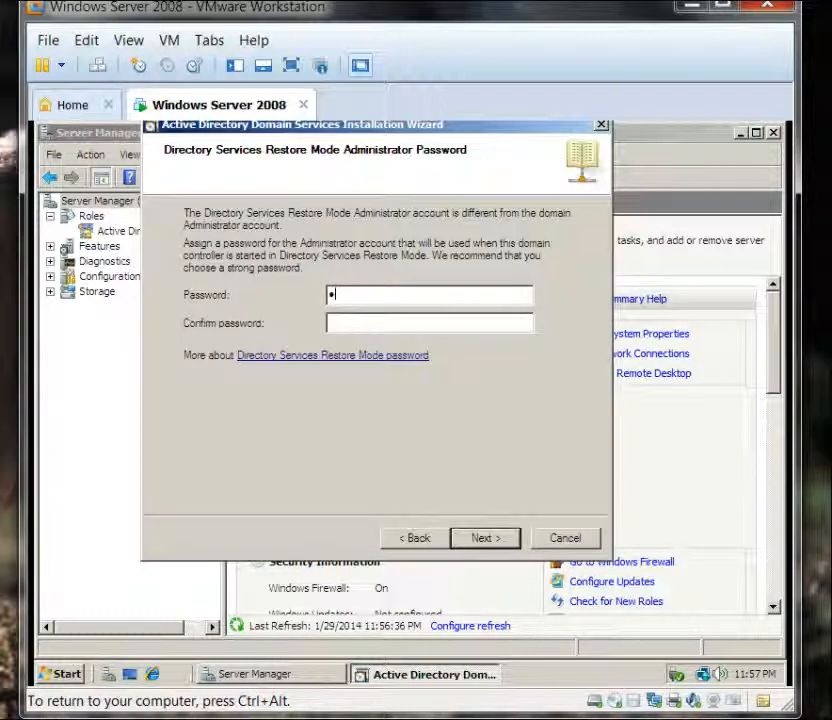
type("•••••••")
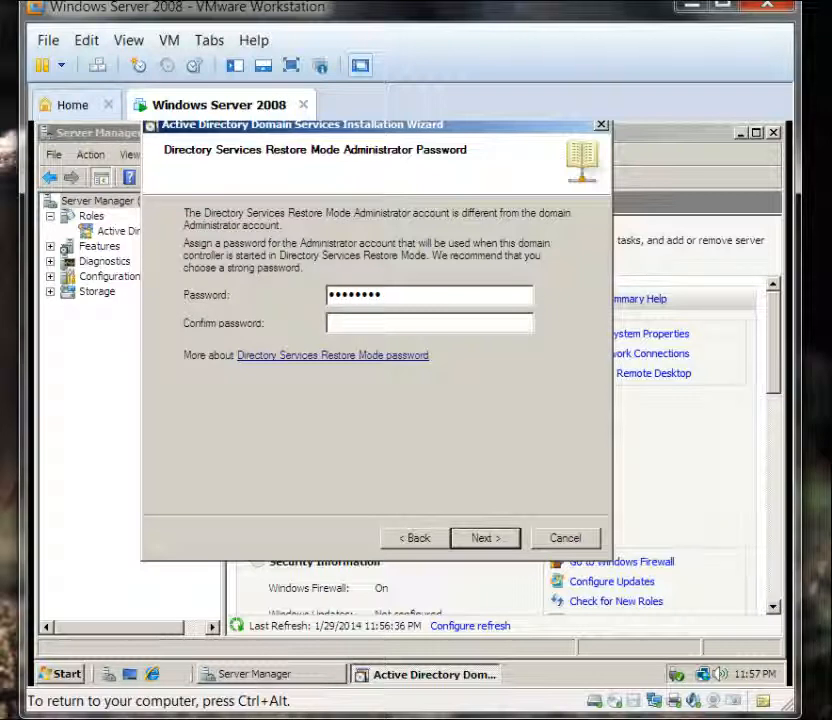
type("••••••")
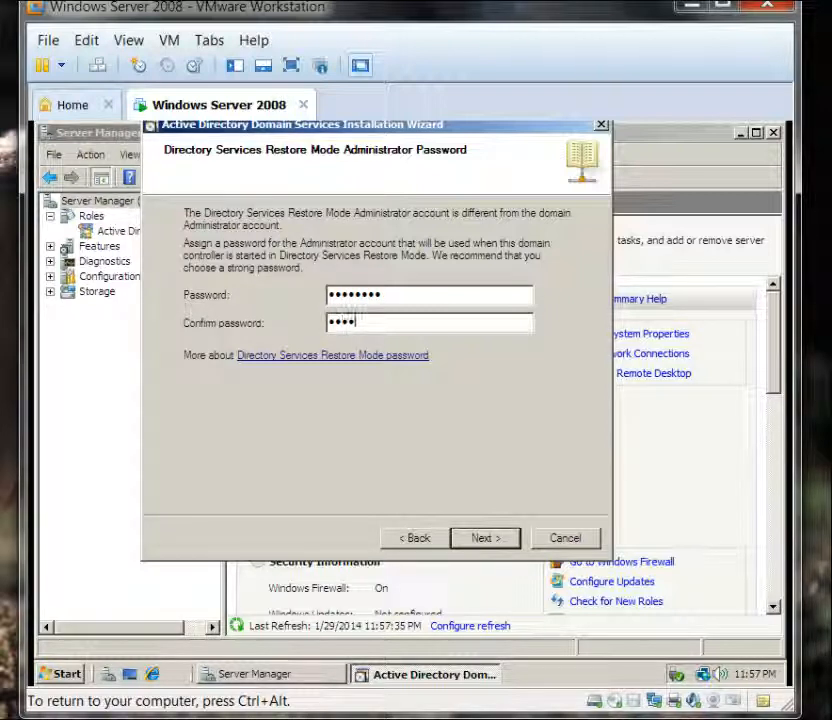
type("•")
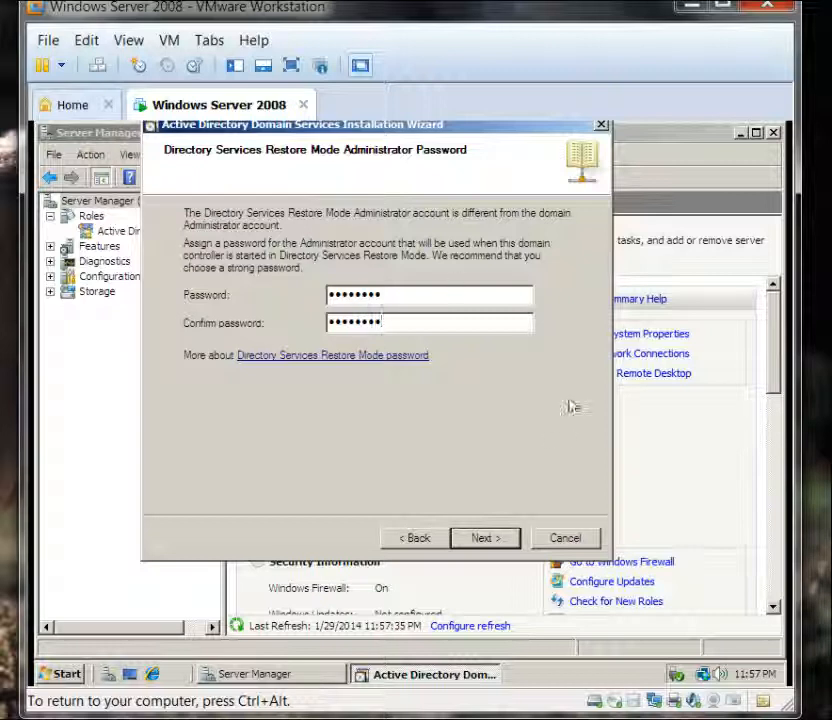
- Continue through the summary to start configuring Active Directory Domain Services and enable reboot on completion
left_click(479, 548)
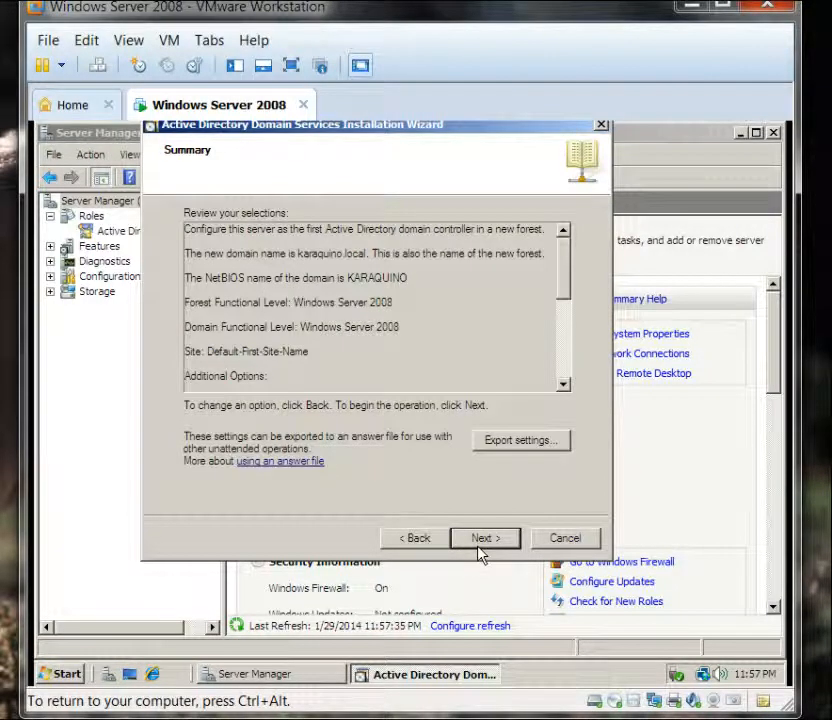
left_click(479, 548)
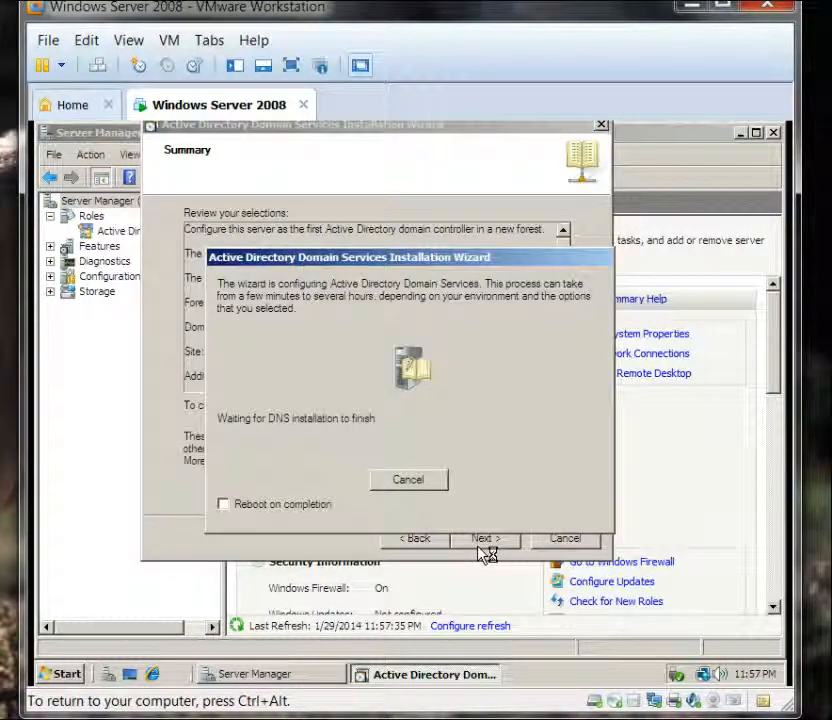
left_click(255, 508)
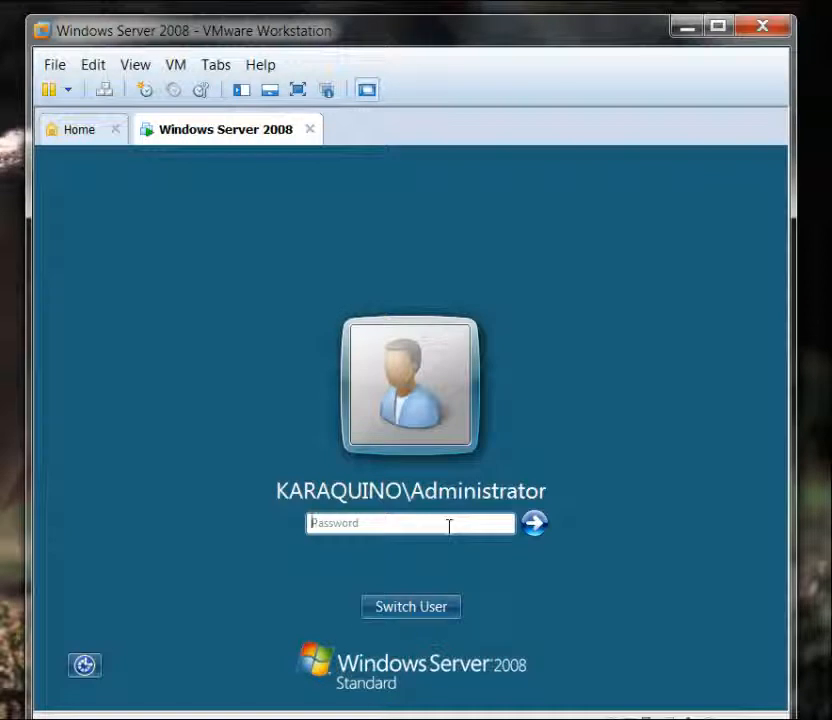
- Log on to the restarted server with the domain Administrator account by entering its password
left_click(449, 526)
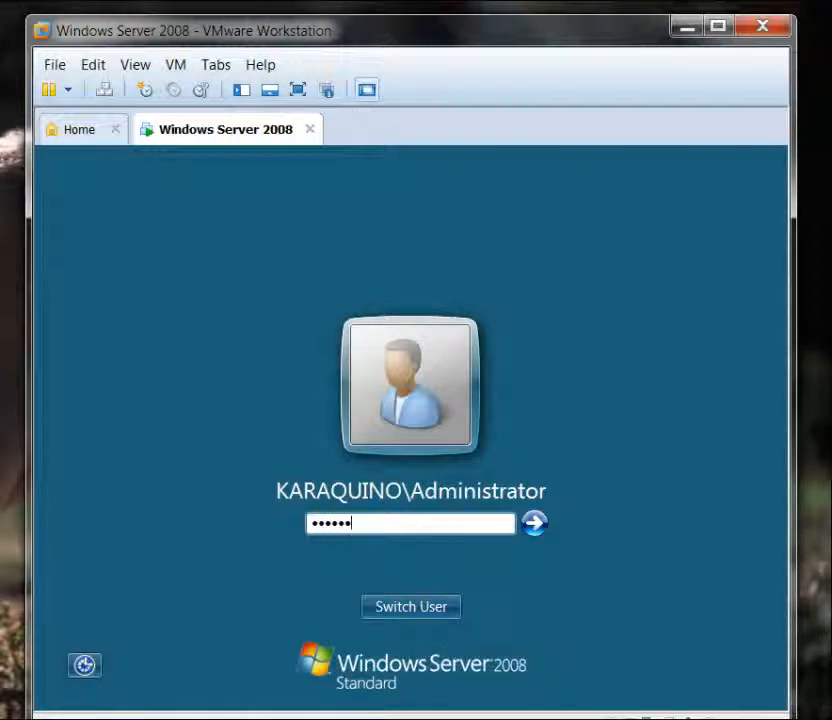
key("Tab")
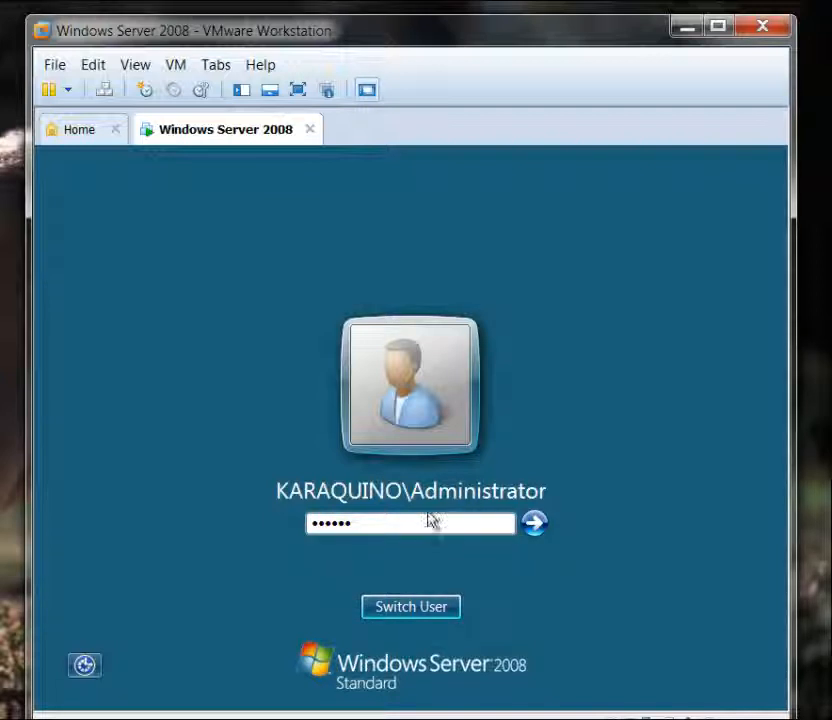
type("••")
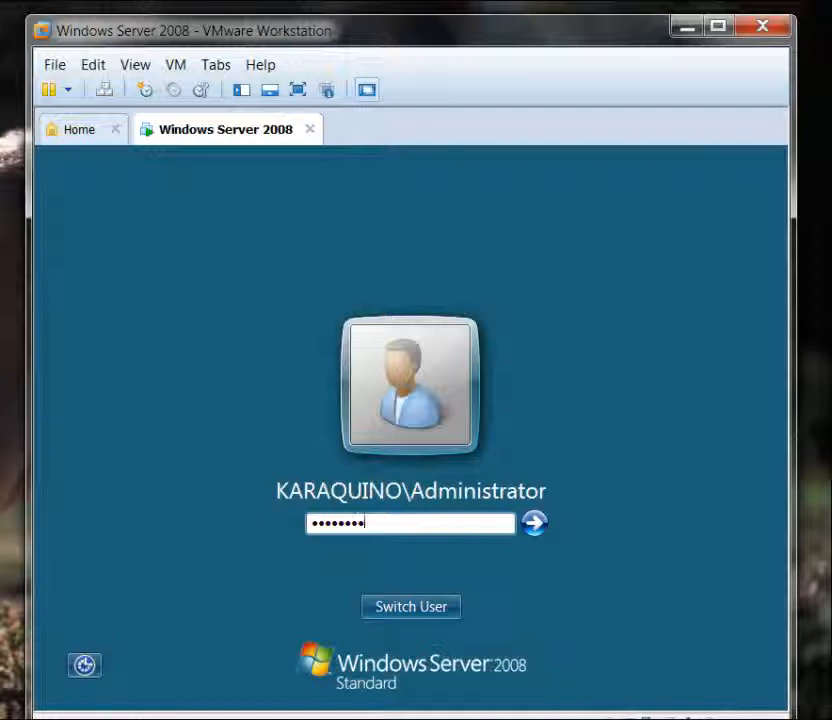
key("Return")
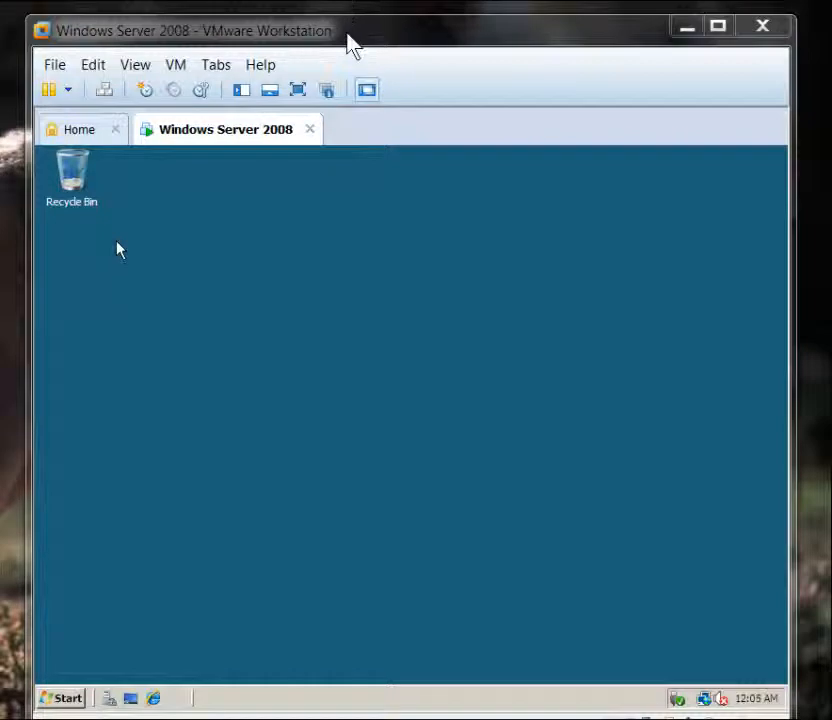
- Reposition the virtual machine window, close the Intel Graphics and Media Control Panel on the host, and minimize the virtual machine window
left_click_drag(350, 42, 334, 26)
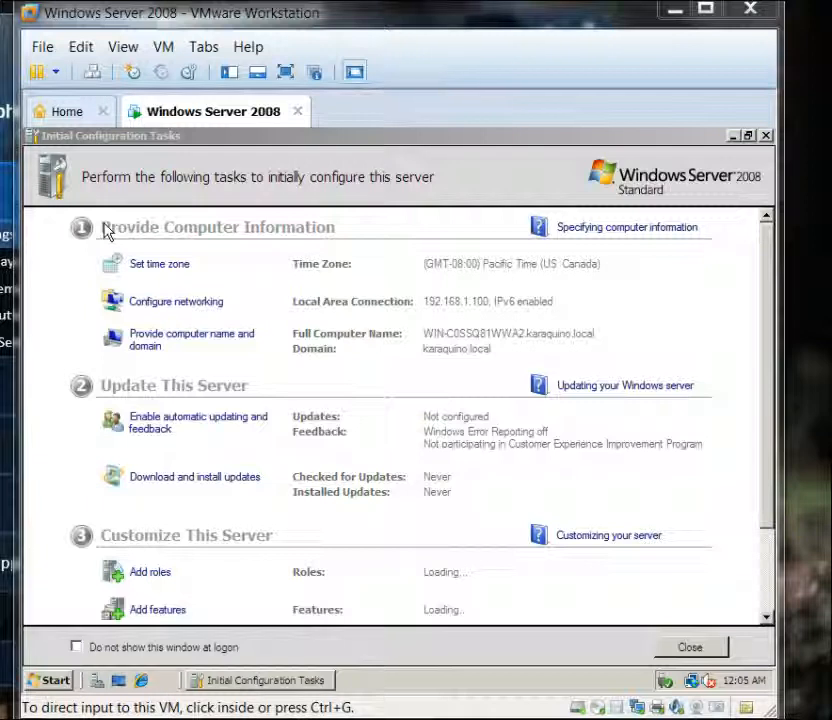
key("alt+Tab")
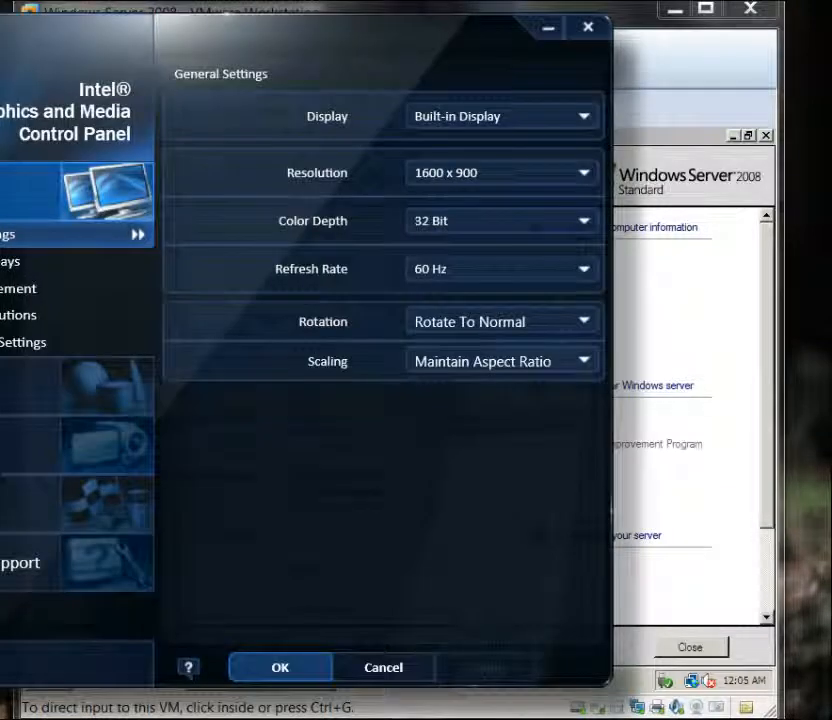
left_click(584, 29)
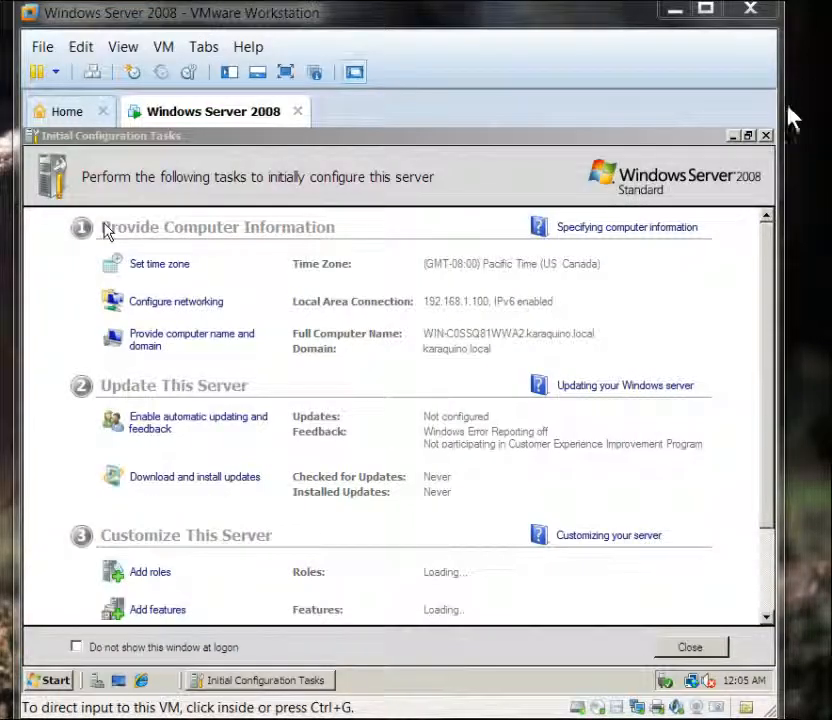
left_click(680, 12)
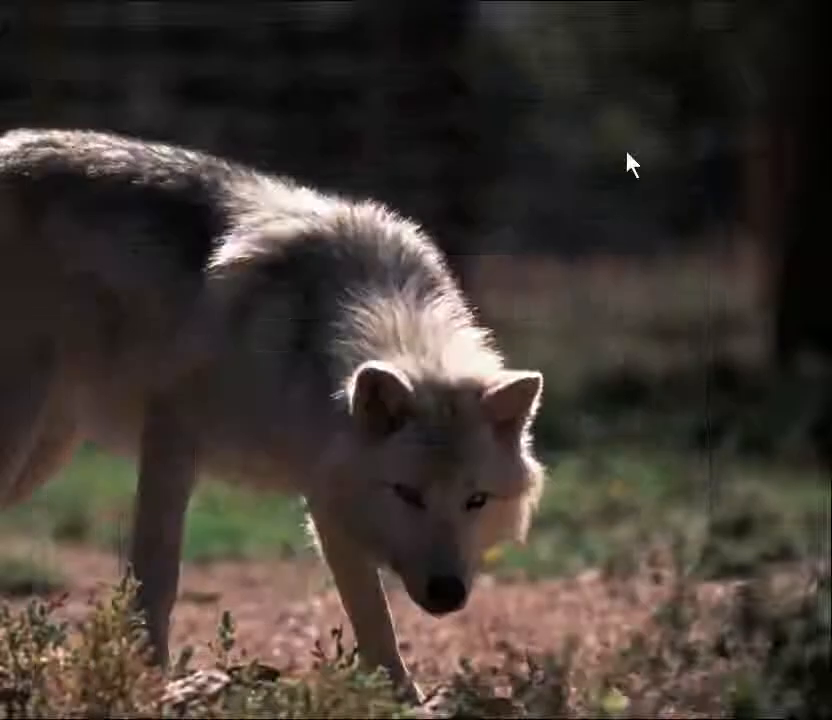